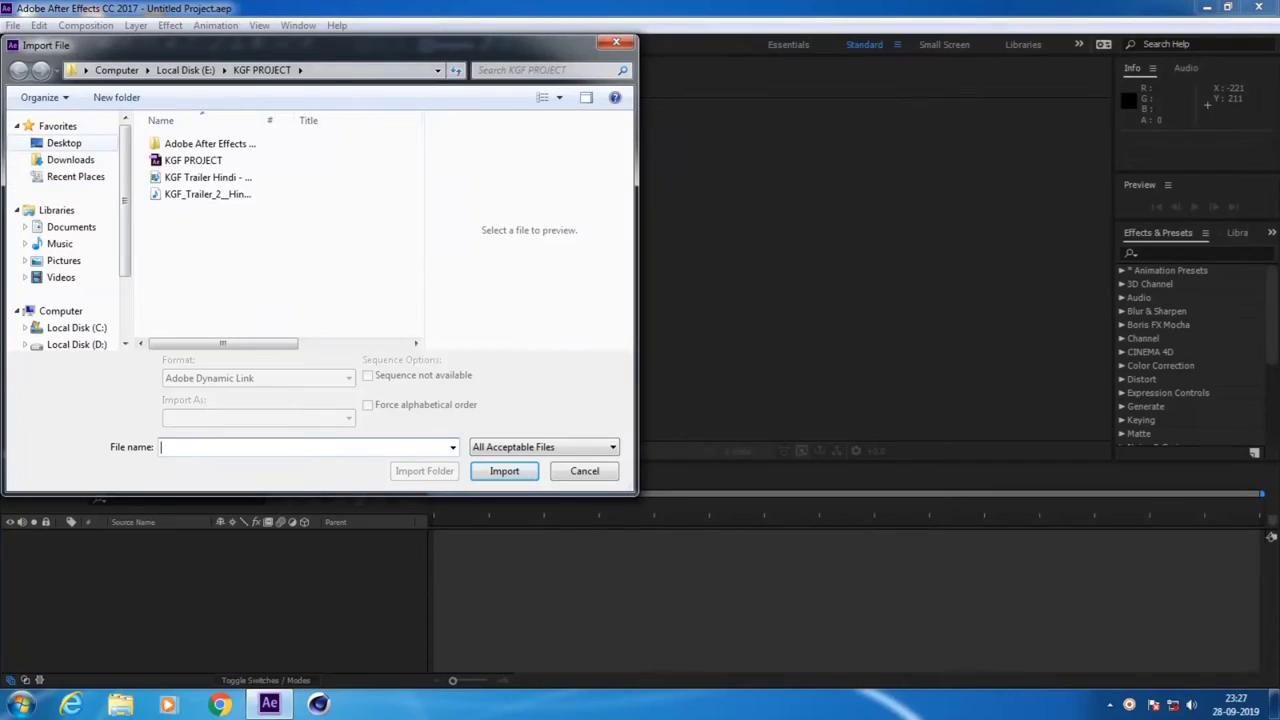
Import abc.mp4 from the Desktop and drop it on New Composition to create the 'abc' comp
click(64, 143)
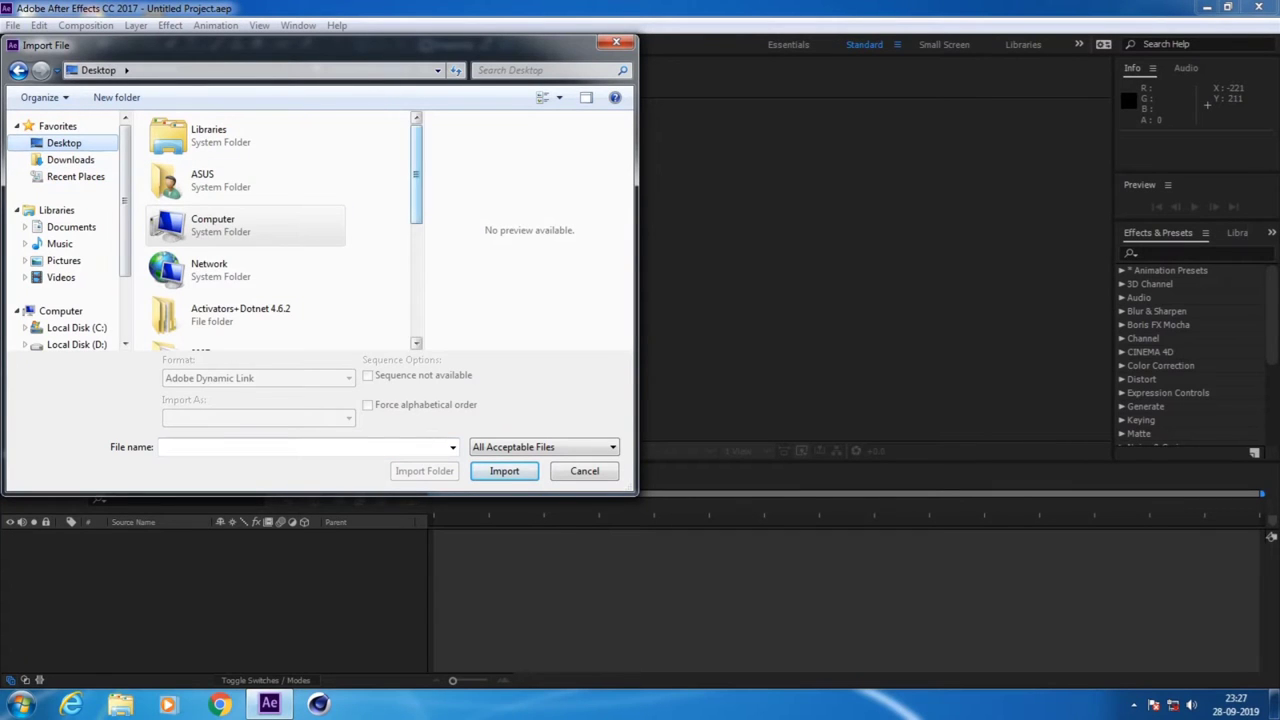
scroll(260, 190, down, 1)
scroll(260, 190, down, 2)
scroll(260, 195, down, 2)
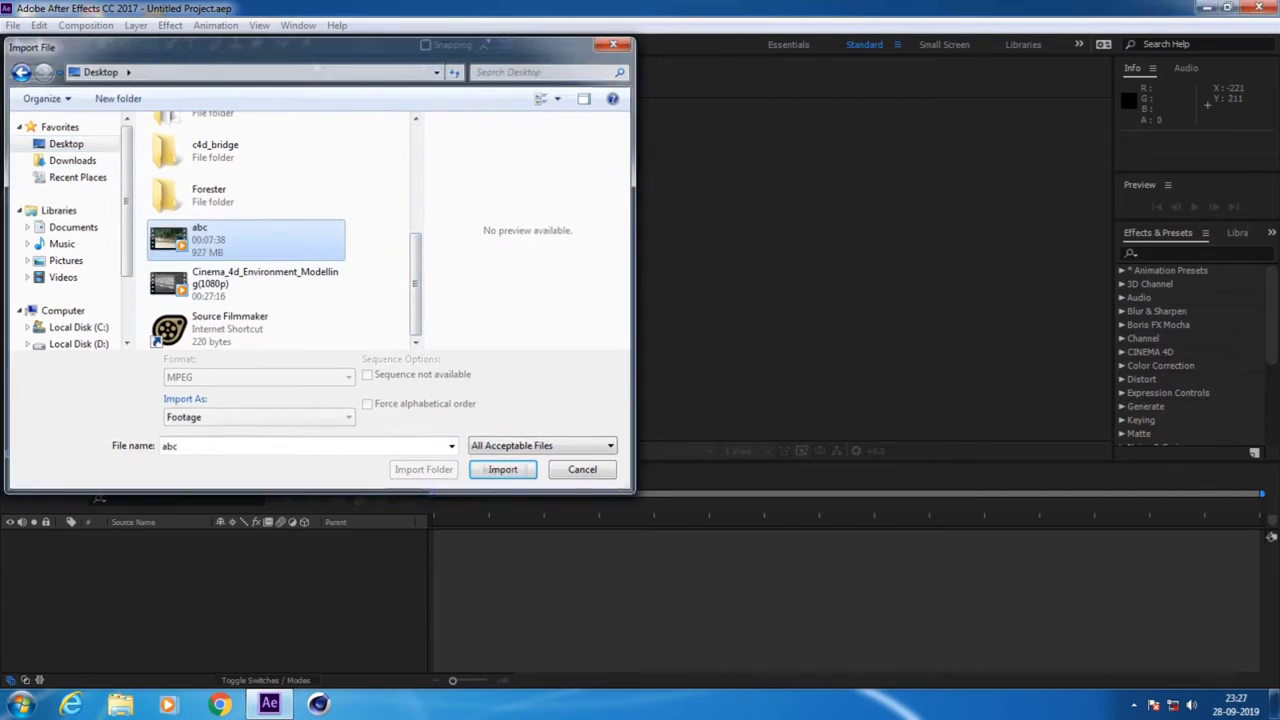
double_click(198, 240)
drag(48, 212, 51, 452)
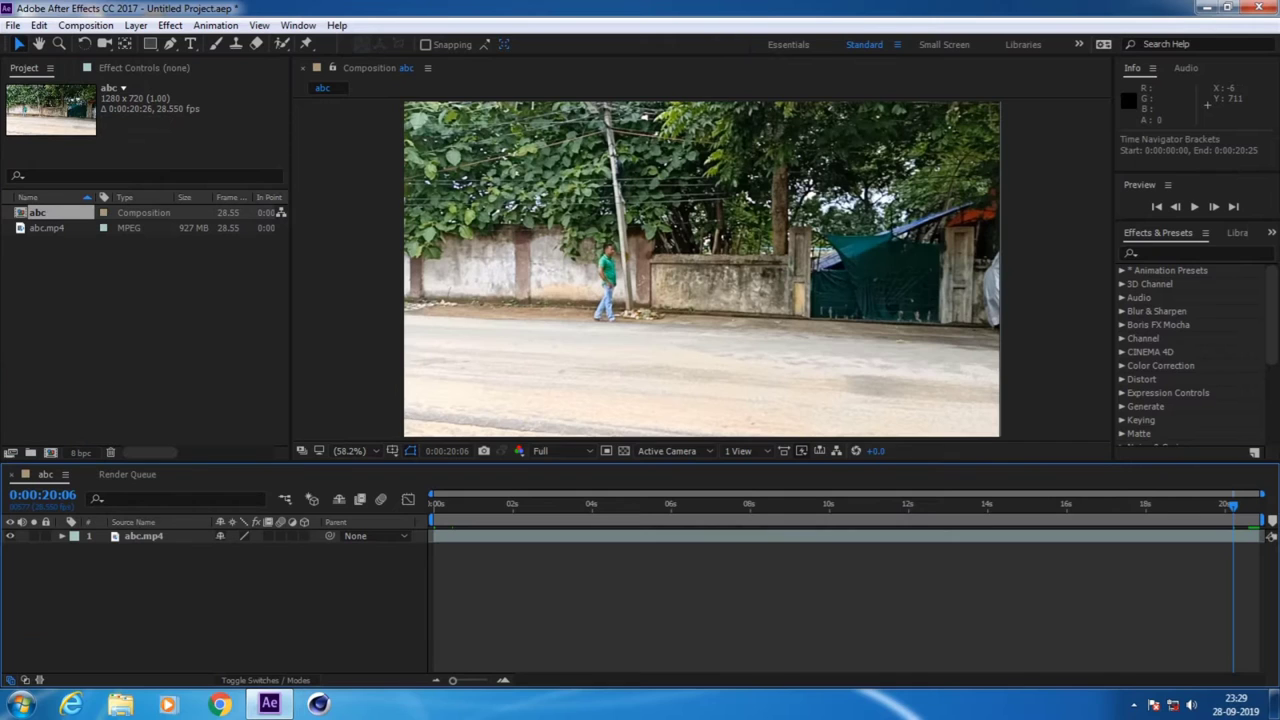
Scrub the footage, duplicate the abc.mp4 layer with Ctrl+D, and select the top copy
mouse_move(1232, 504)
mouse_down()
mouse_move(486, 504)
mouse_move(1057, 504)
mouse_move(526, 504)
mouse_move(736, 504)
mouse_up()
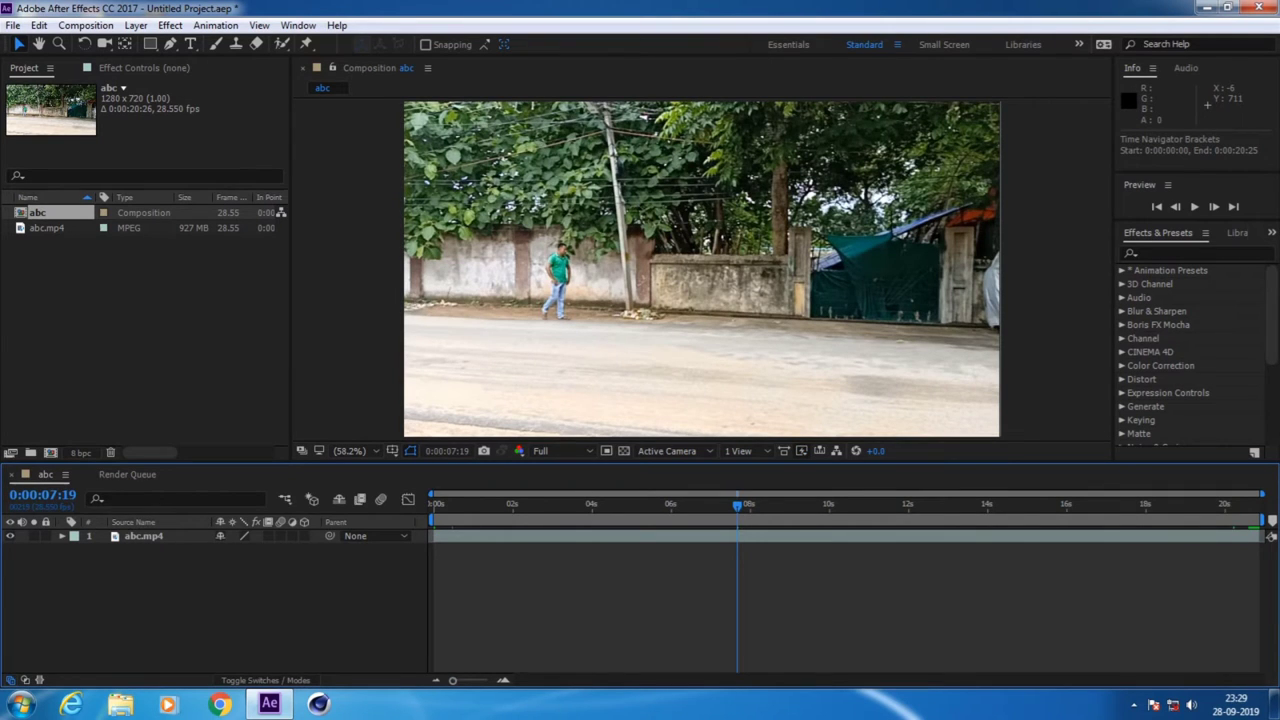
click(740, 537)
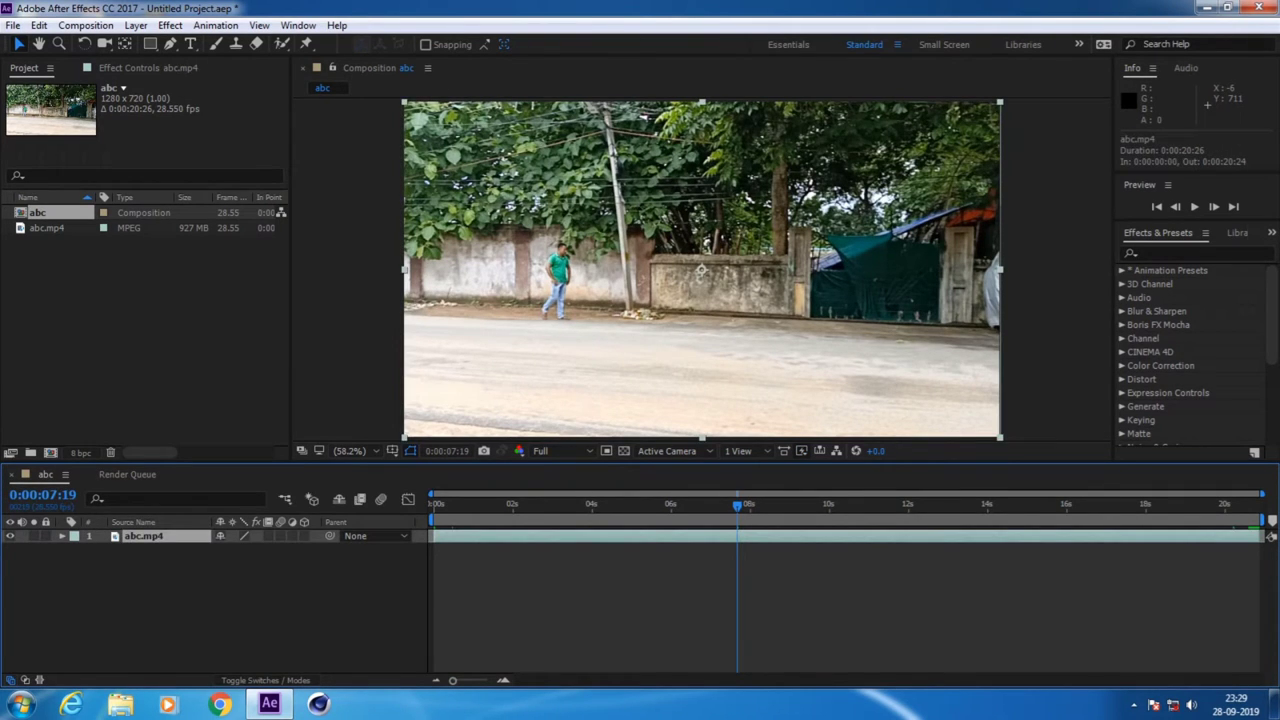
key(ctrl+d)
key(F2)
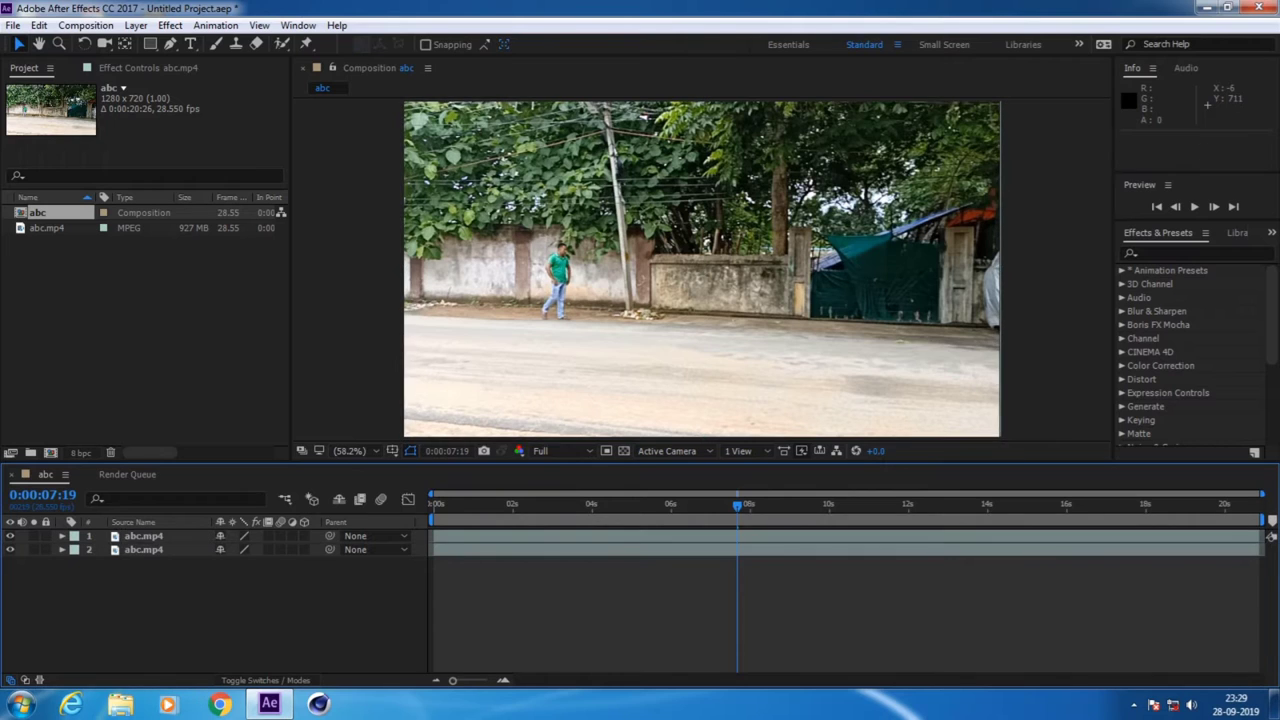
click(1268, 537)
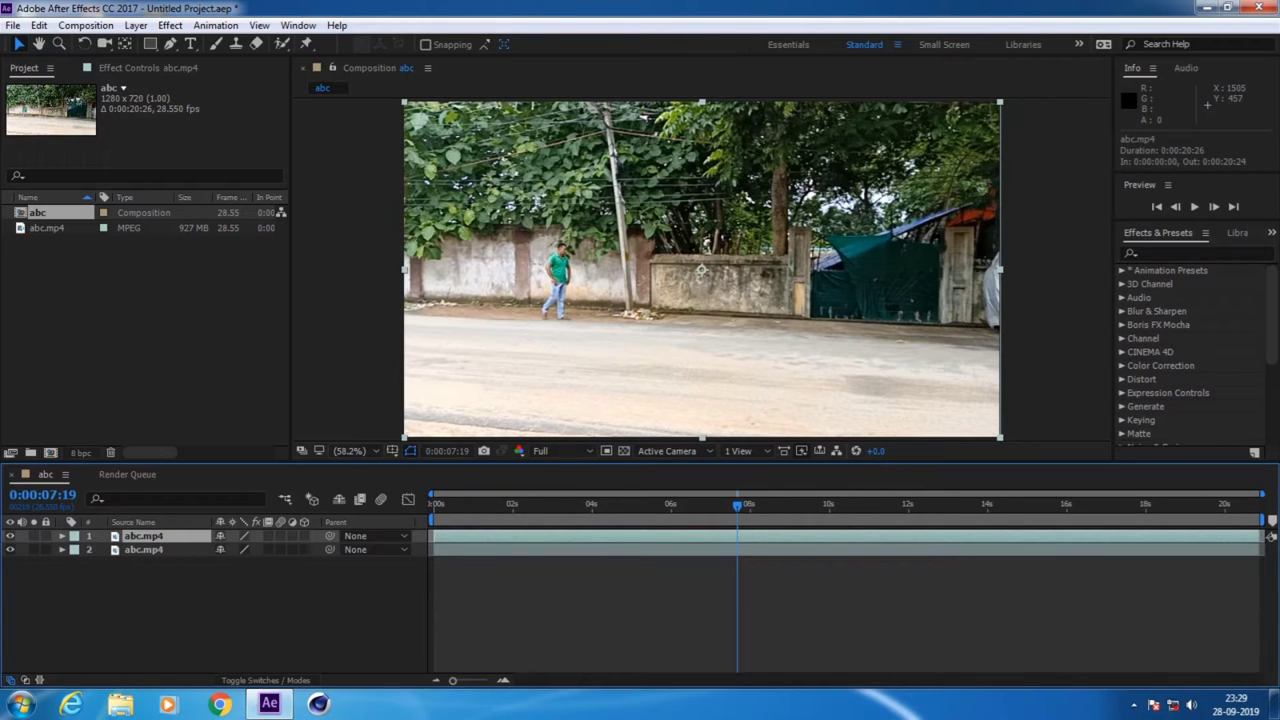
click(1195, 253)
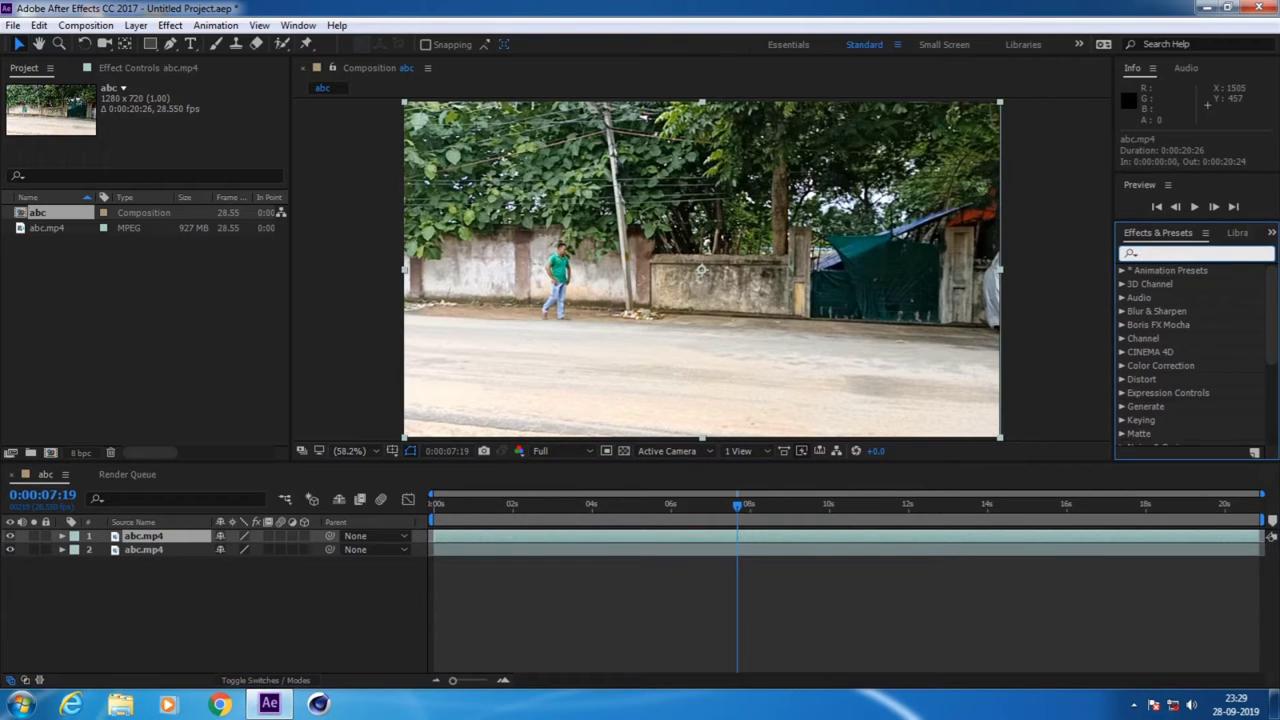
Search 'moch', apply Mocha Pro to the top abc.mp4 layer, and launch the Mocha workspace
text(moch)
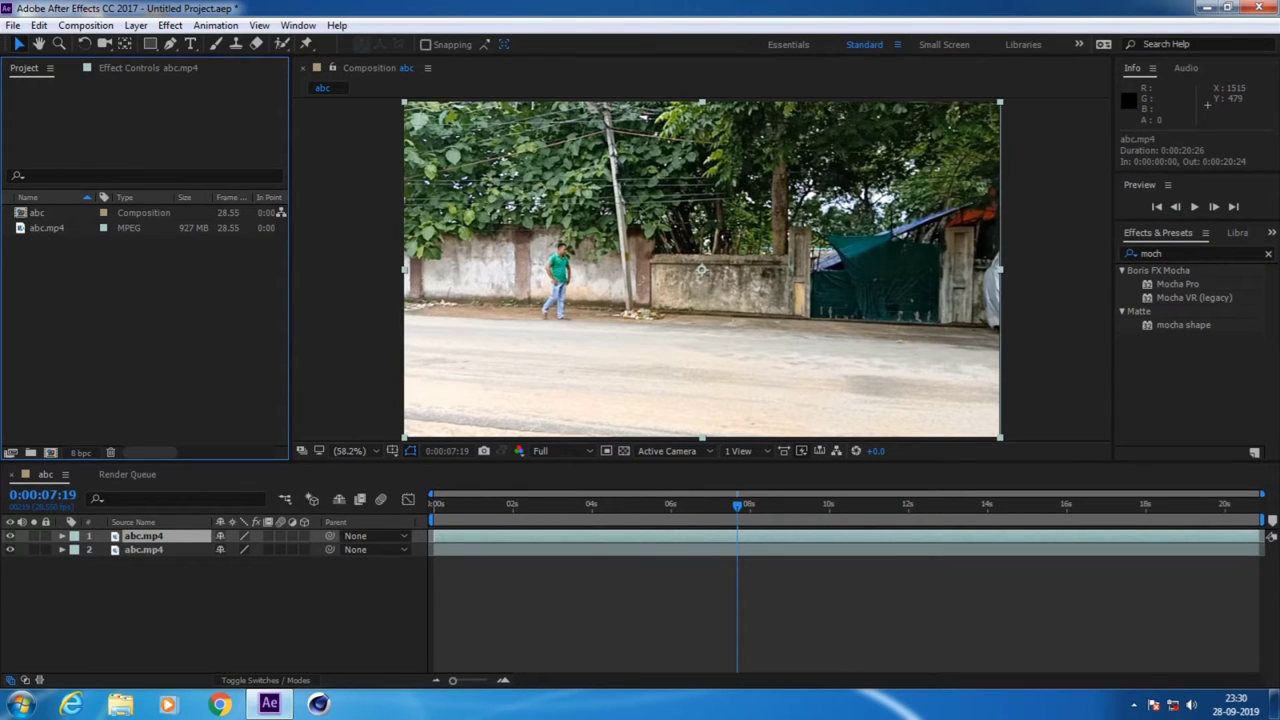
mouse_move(1177, 284)
mouse_down()
mouse_move(143, 551)
mouse_move(140, 536)
mouse_up()
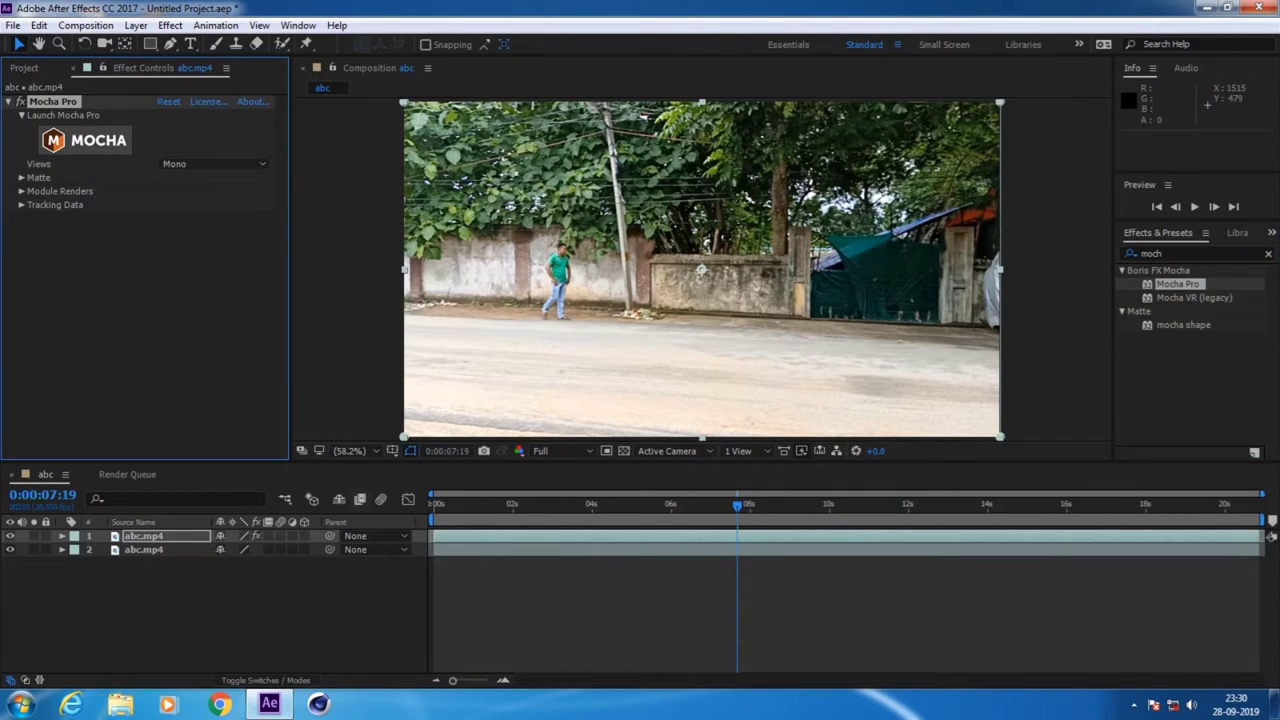
click(85, 140)
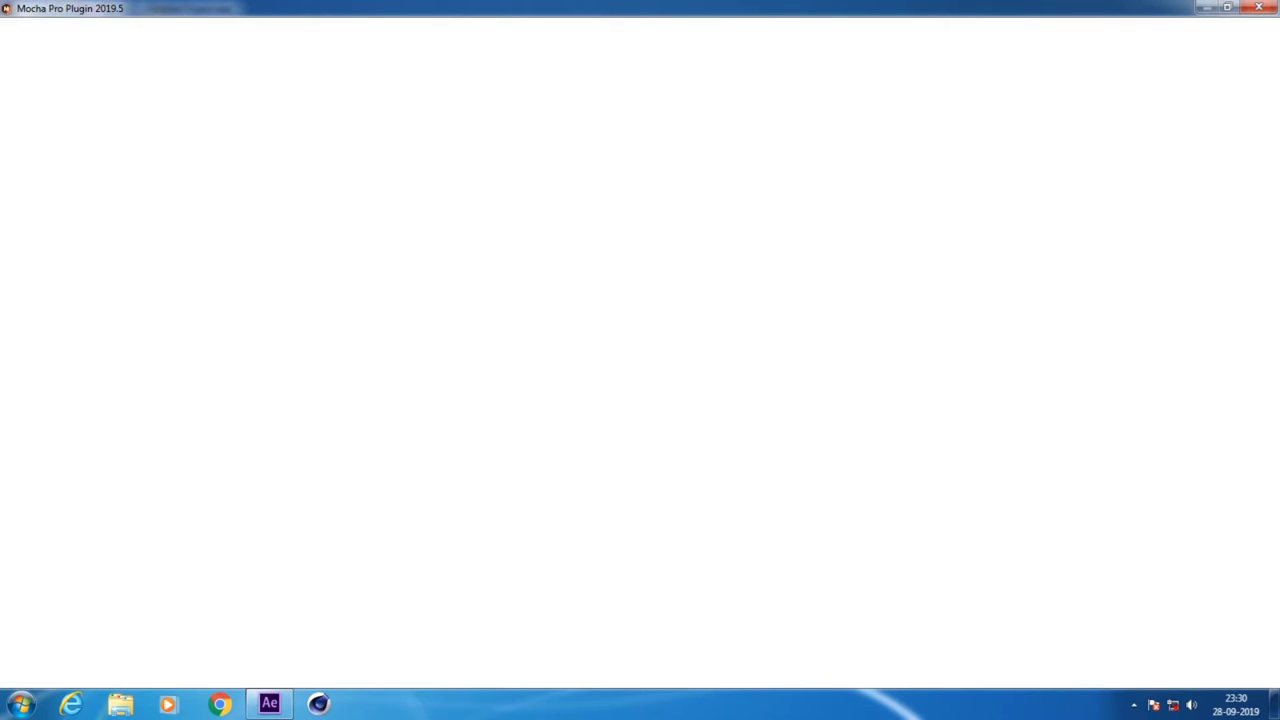
Dismiss the splash screen and draw a closed X-Spline Layer 1 around the standing man at frame 4302
key(Return)
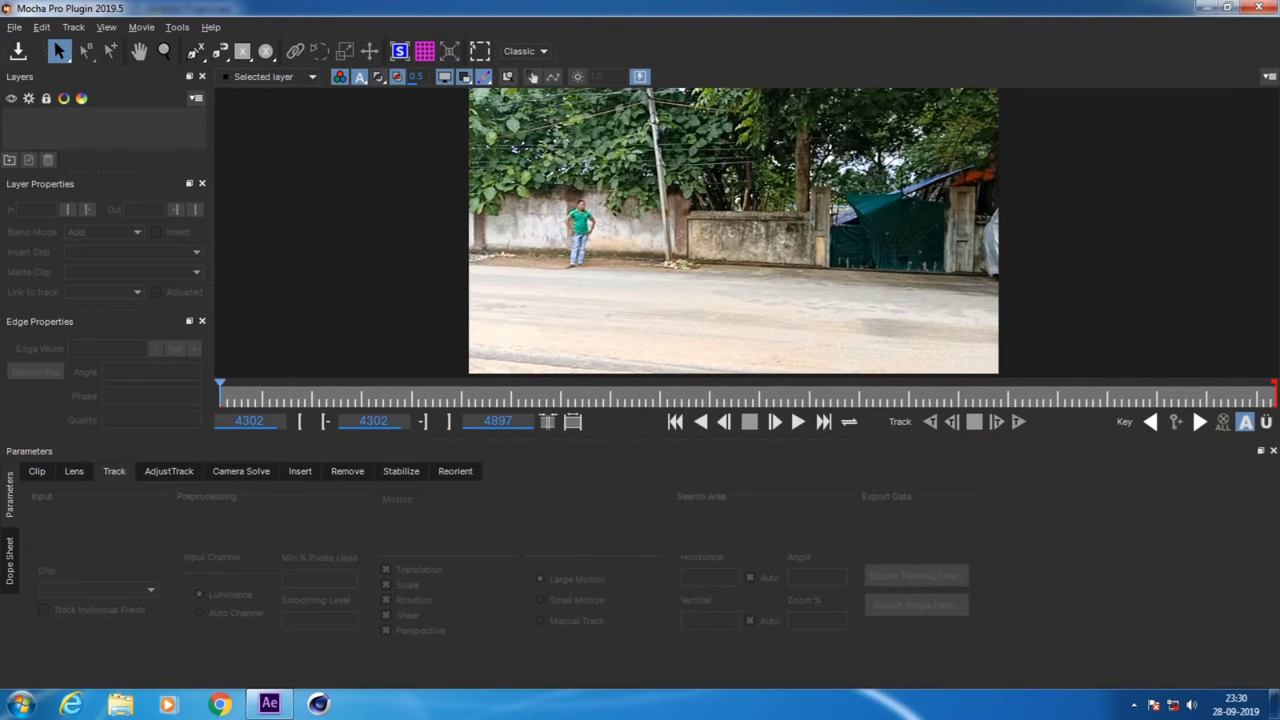
click(194, 51)
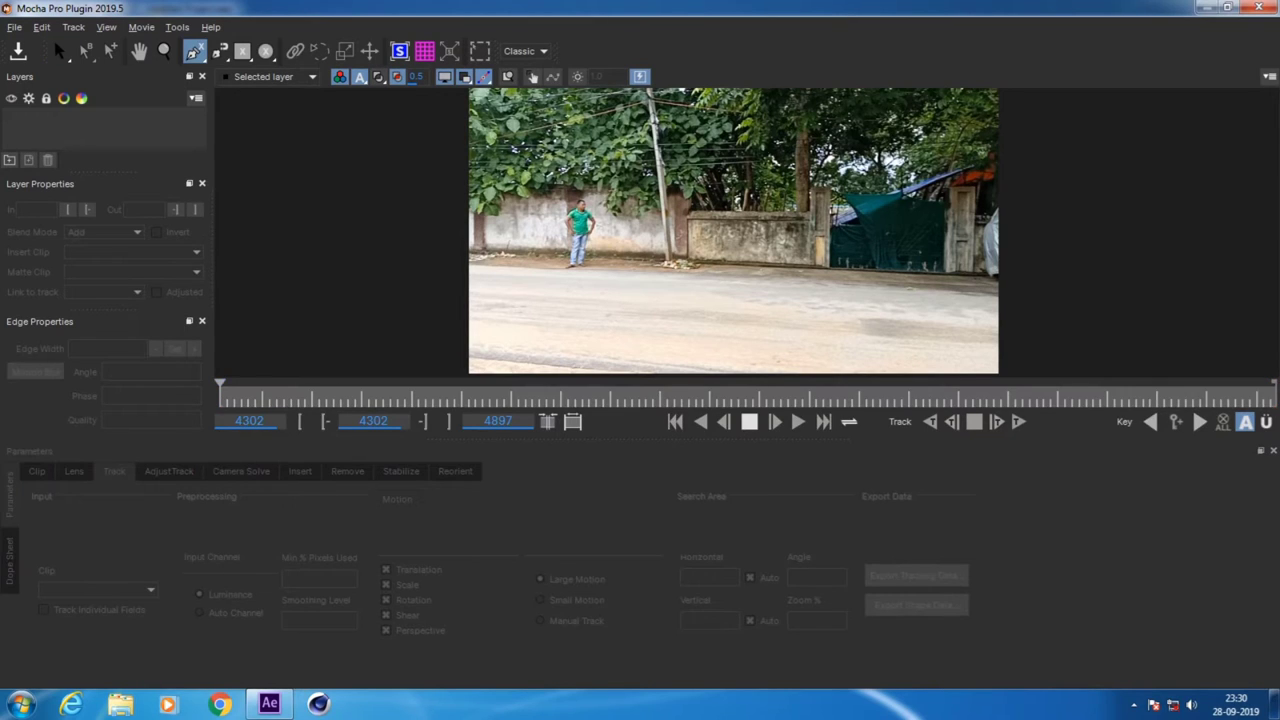
click(608, 181)
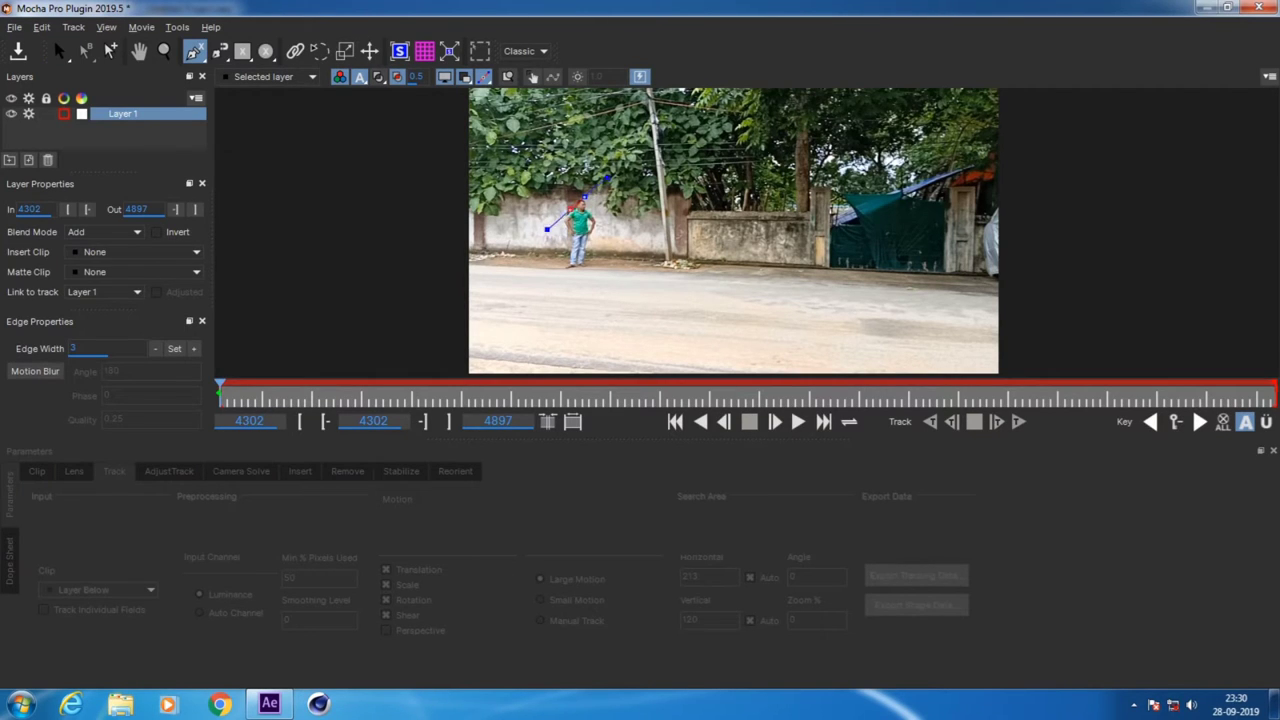
click(568, 208)
mouse_move(561, 219)
mouse_down()
mouse_move(532, 213)
mouse_move(542, 295)
mouse_move(598, 298)
mouse_move(624, 279)
mouse_move(630, 222)
mouse_move(616, 187)
mouse_up()
click(561, 251)
click(584, 168)
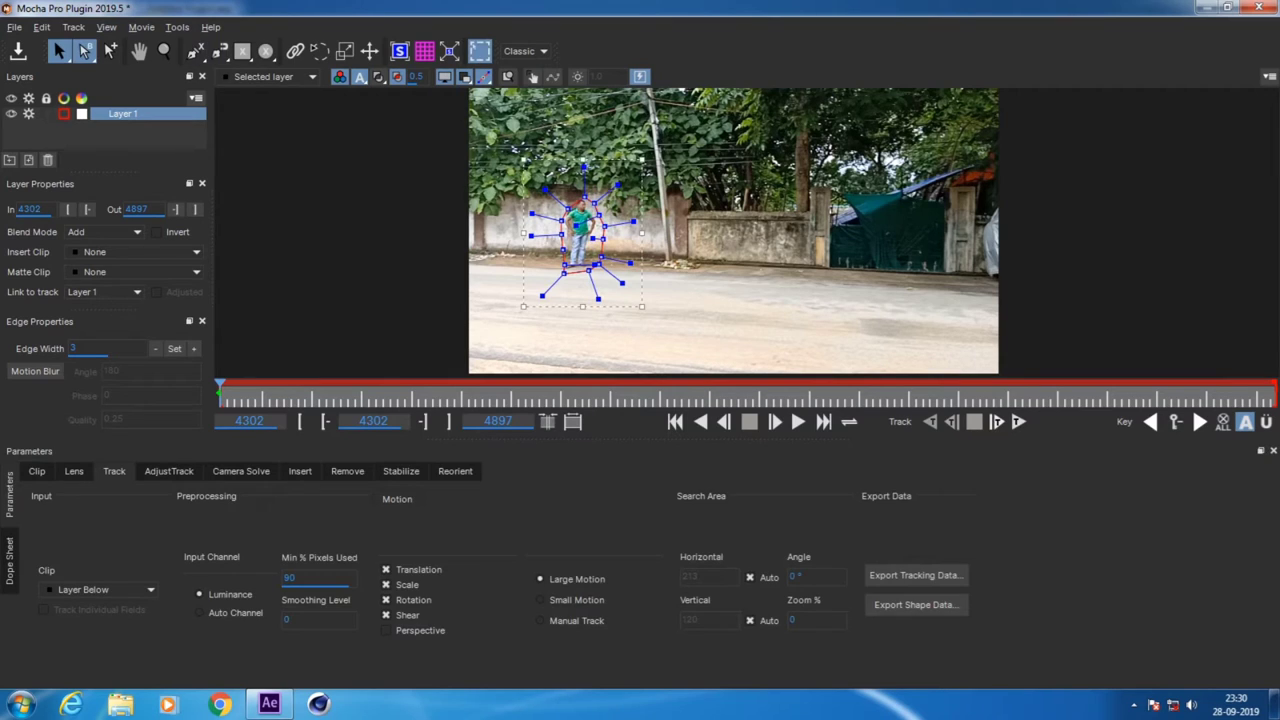
Turn on the surface display and track Layer 1 forward to frame 4897
click(399, 51)
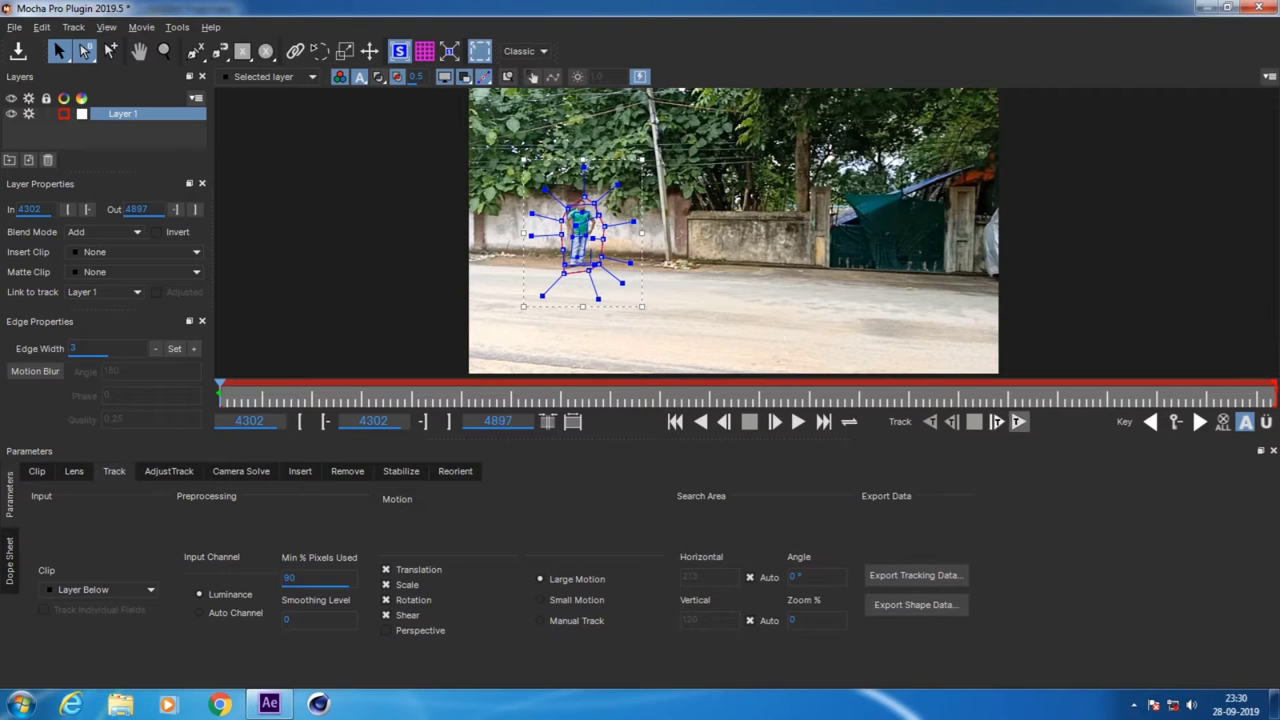
click(1018, 421)
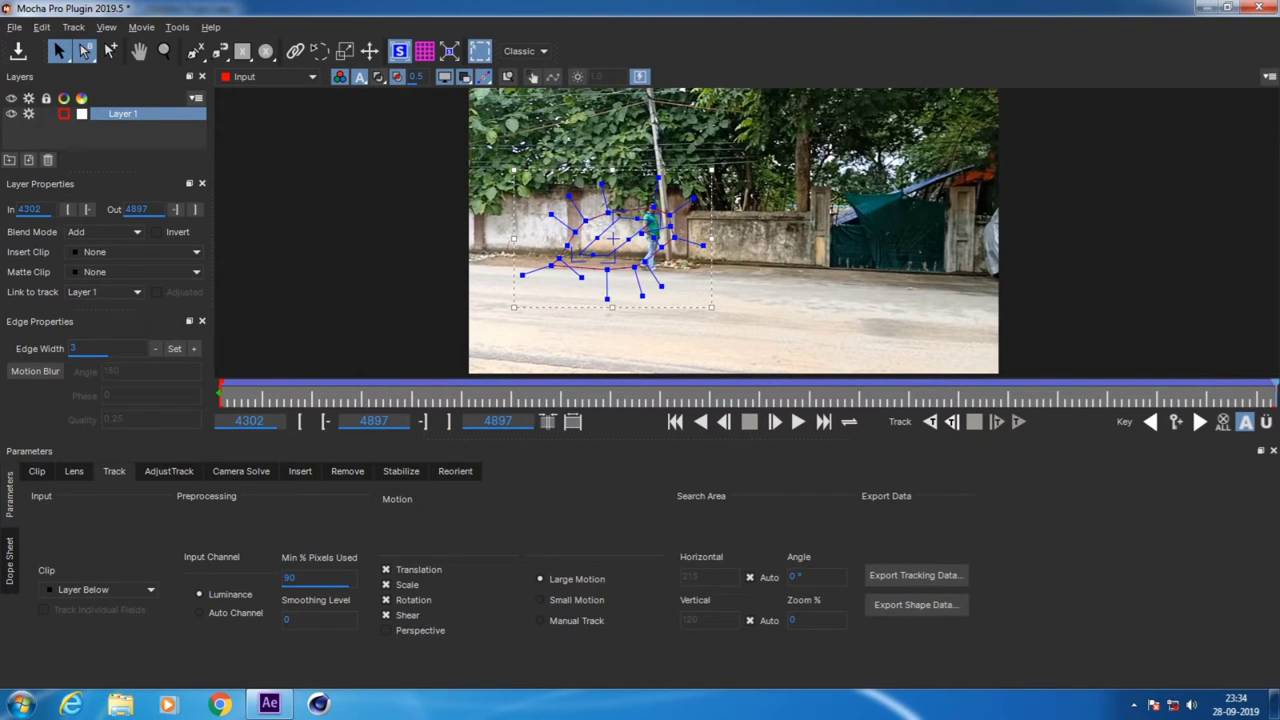
Reshape Layer 1's spline points to fit the walking man's arm, legs and body
drag(704, 245, 704, 238)
mouse_move(661, 286)
mouse_down()
mouse_move(674, 295)
mouse_move(644, 304)
mouse_move(680, 297)
mouse_up()
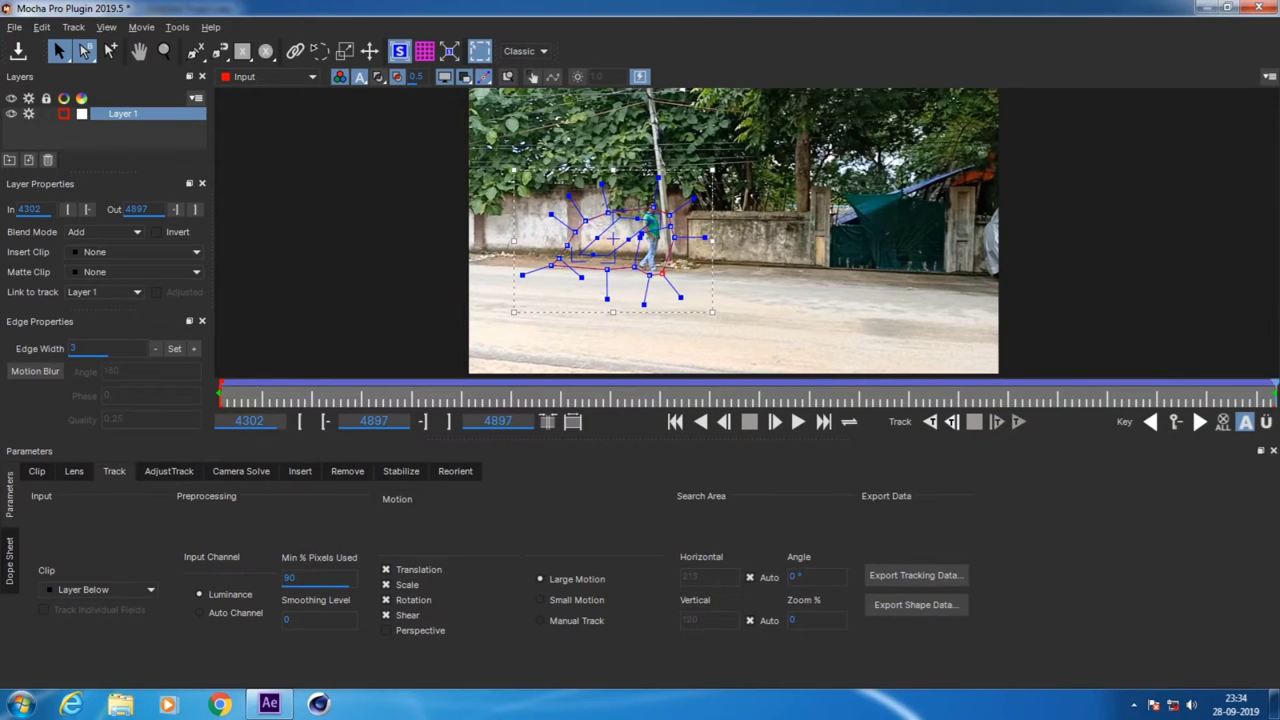
drag(704, 238, 686, 193)
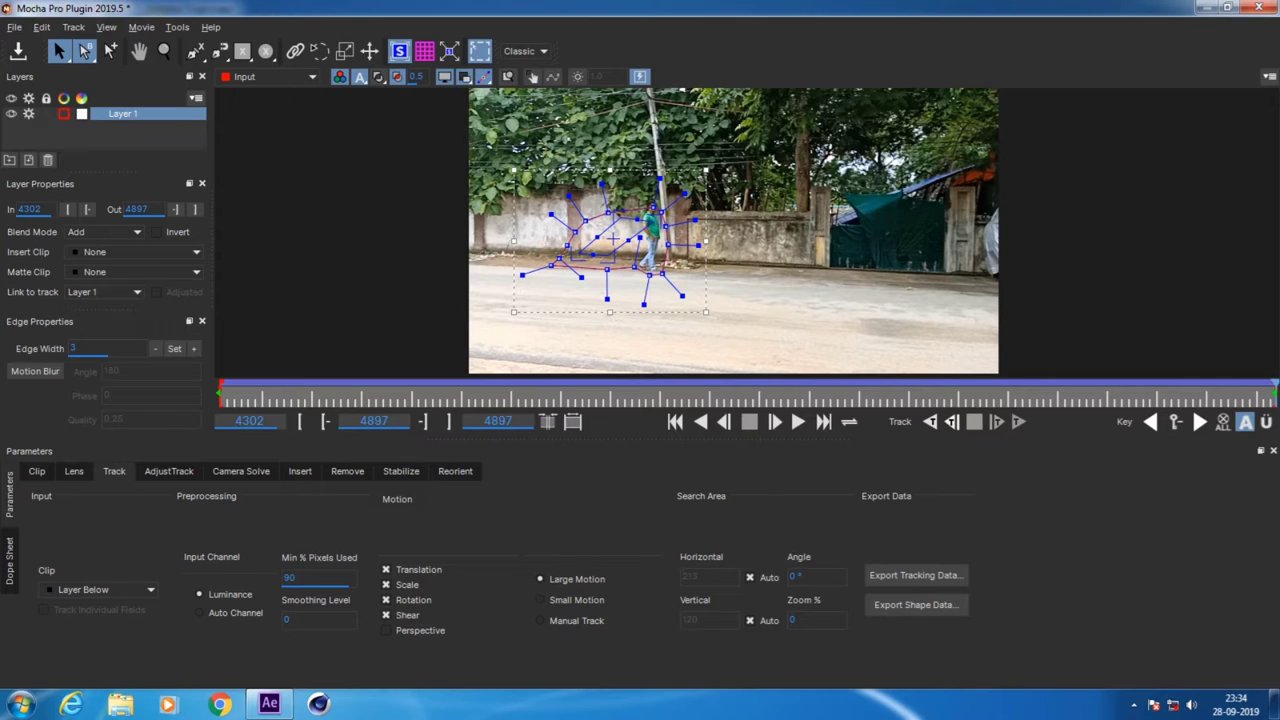
drag(598, 237, 639, 238)
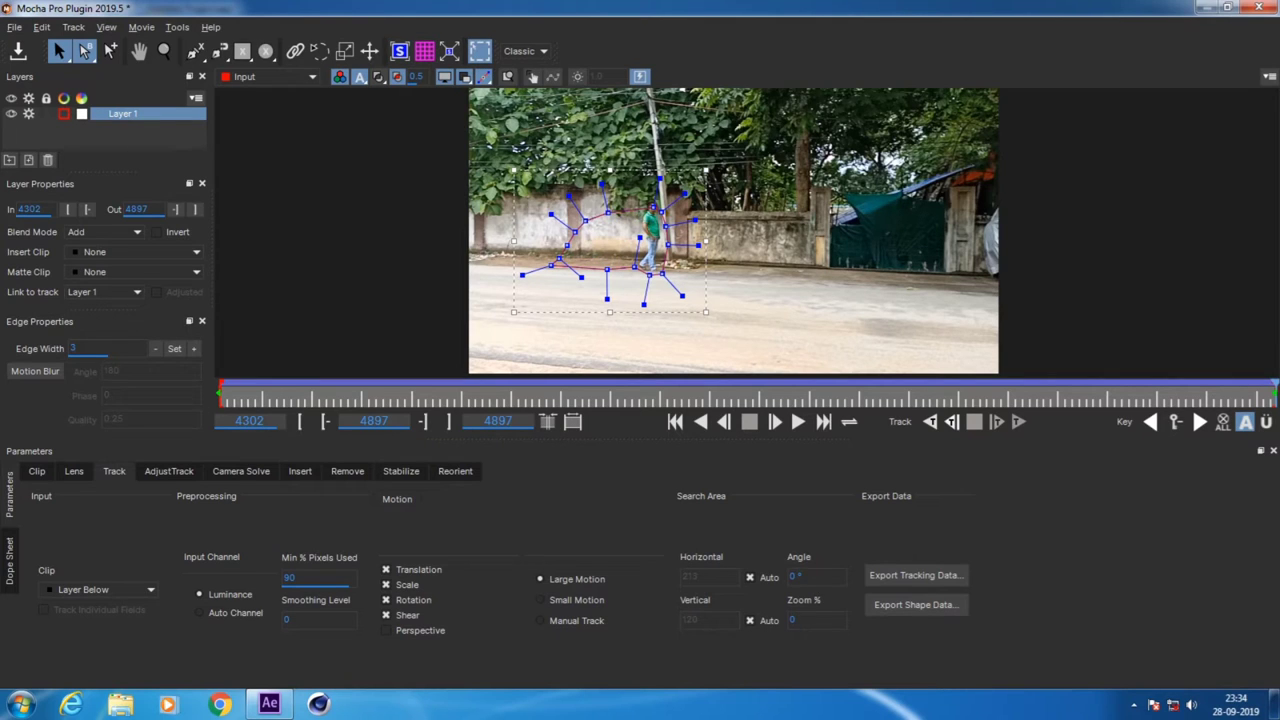
drag(660, 179, 668, 166)
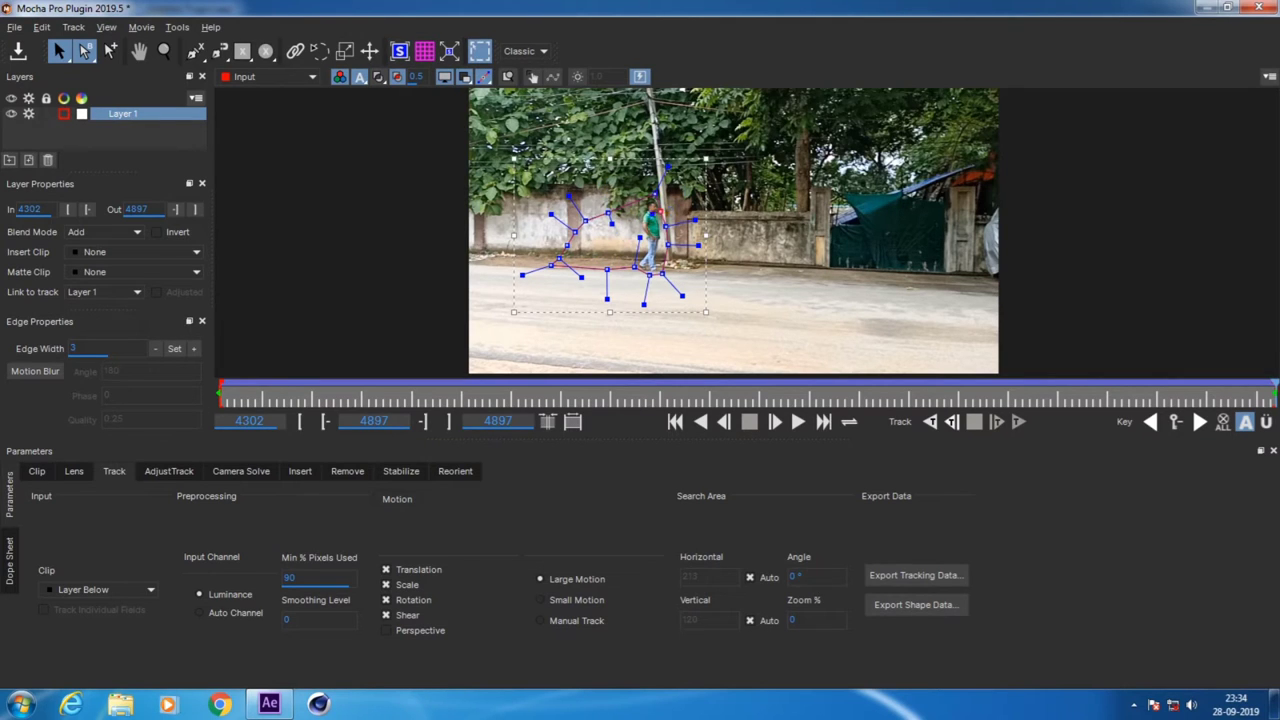
drag(609, 214, 639, 203)
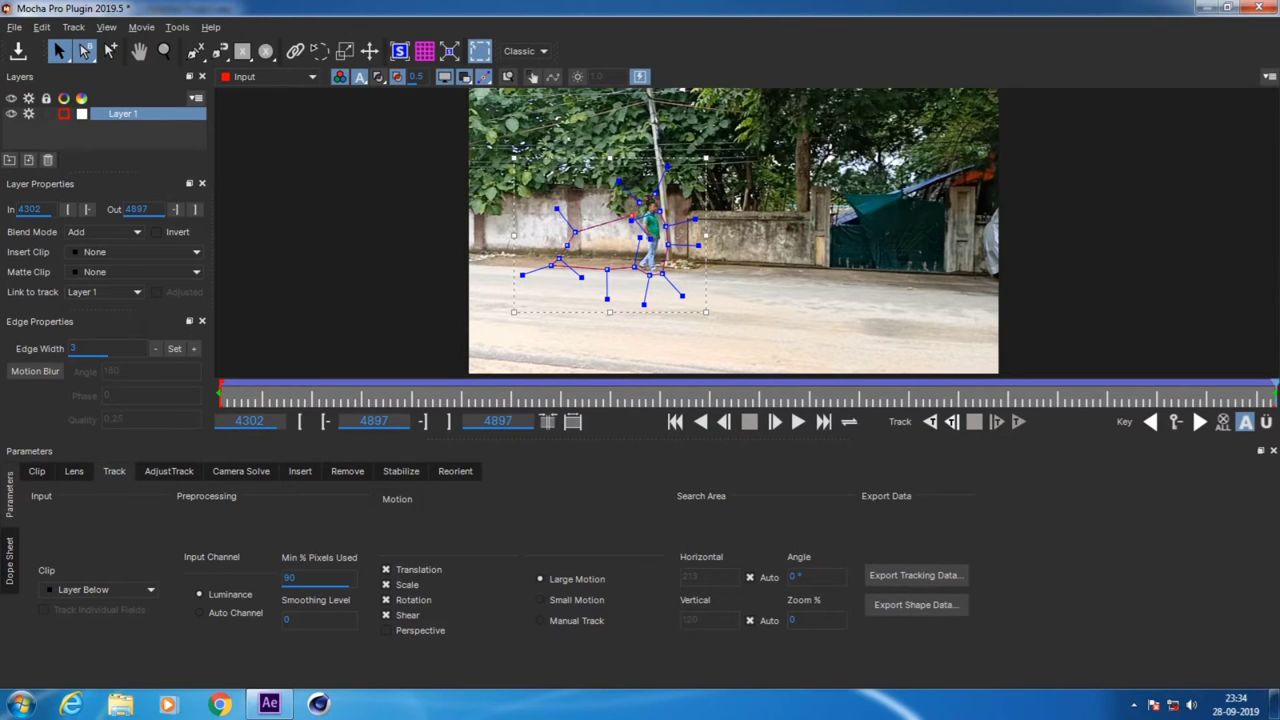
drag(585, 220, 633, 237)
drag(607, 298, 616, 292)
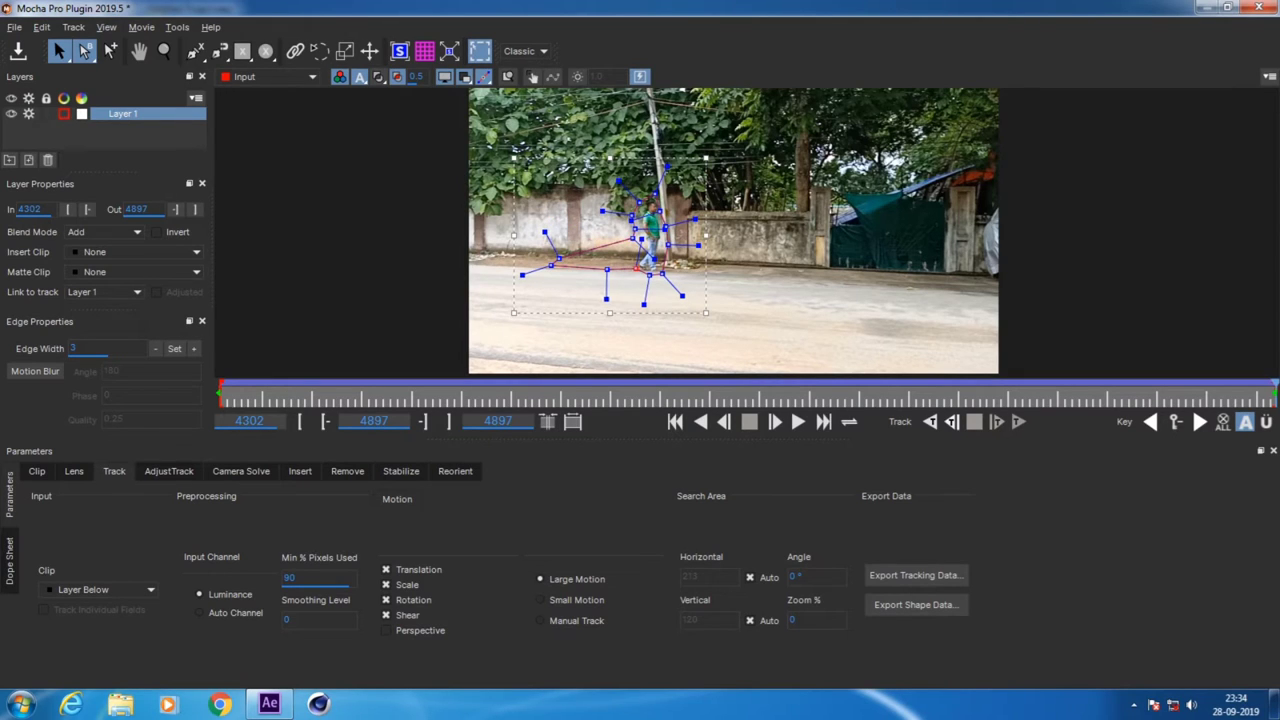
drag(633, 237, 631, 264)
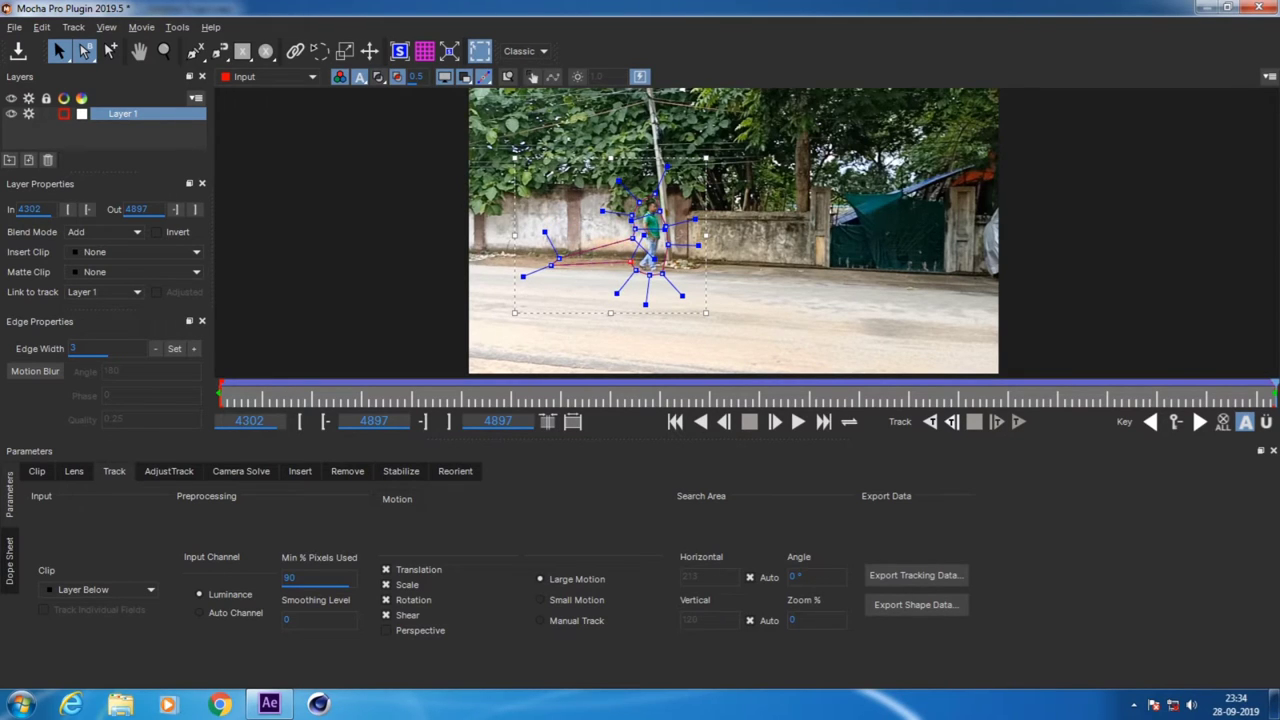
drag(544, 232, 634, 245)
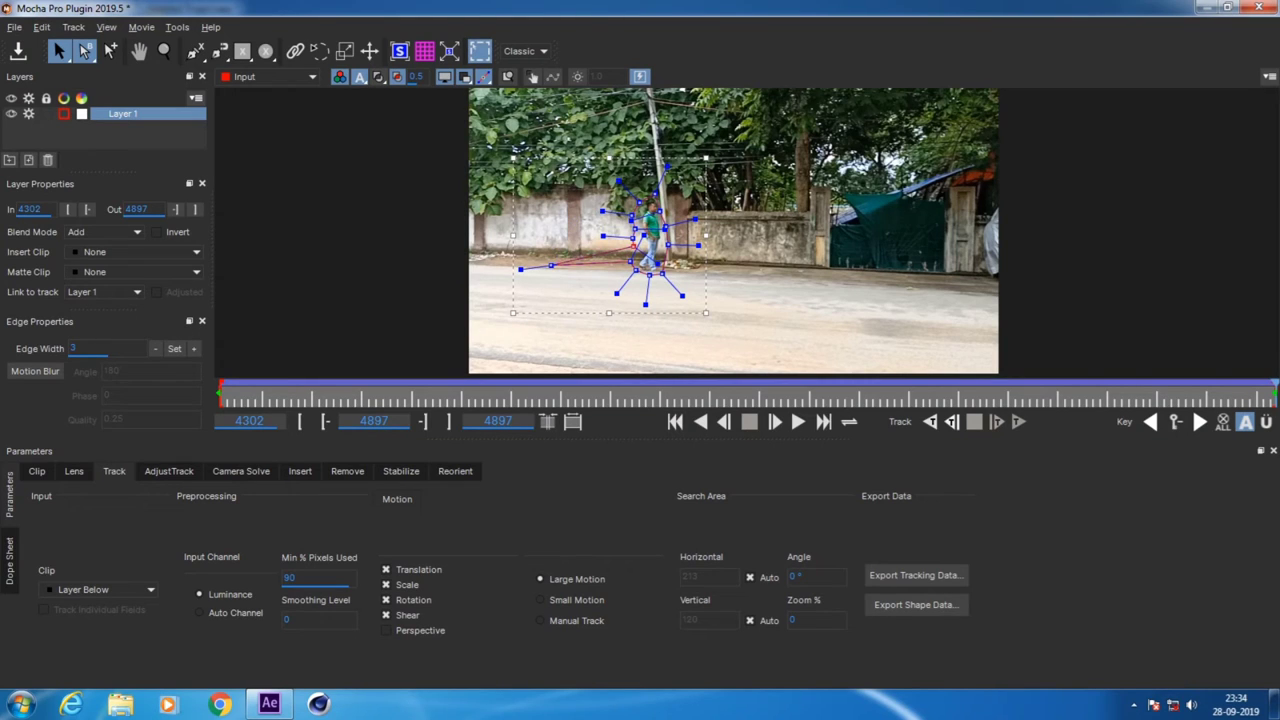
drag(520, 269, 633, 257)
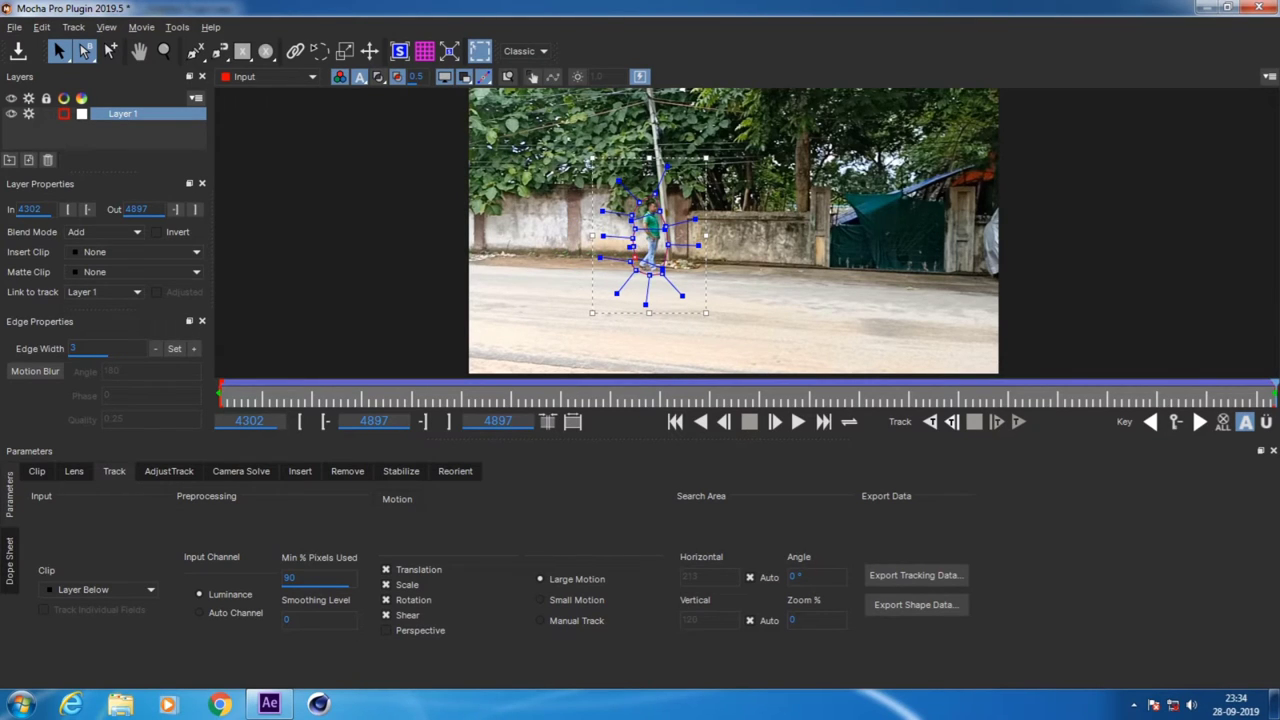
Track the spline backward and forward, fix points at the feet, retrack, and return to the first frame
key(z)
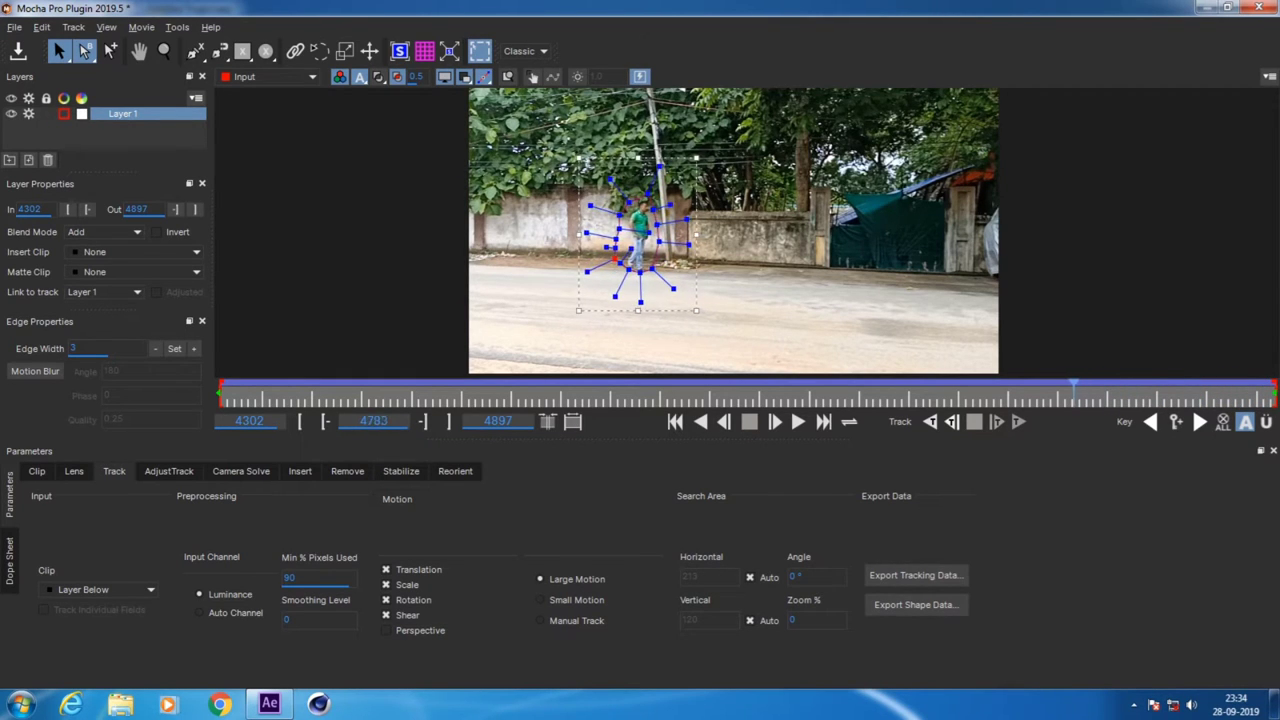
key(b)
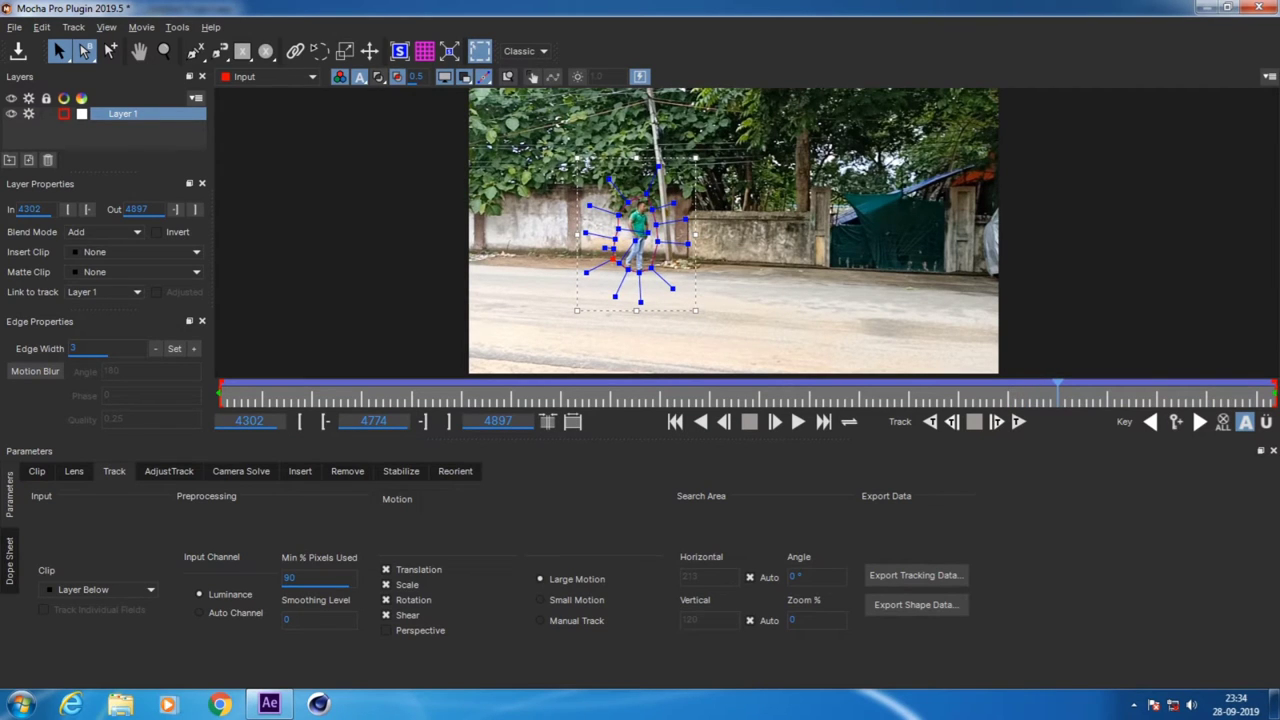
drag(640, 301, 677, 292)
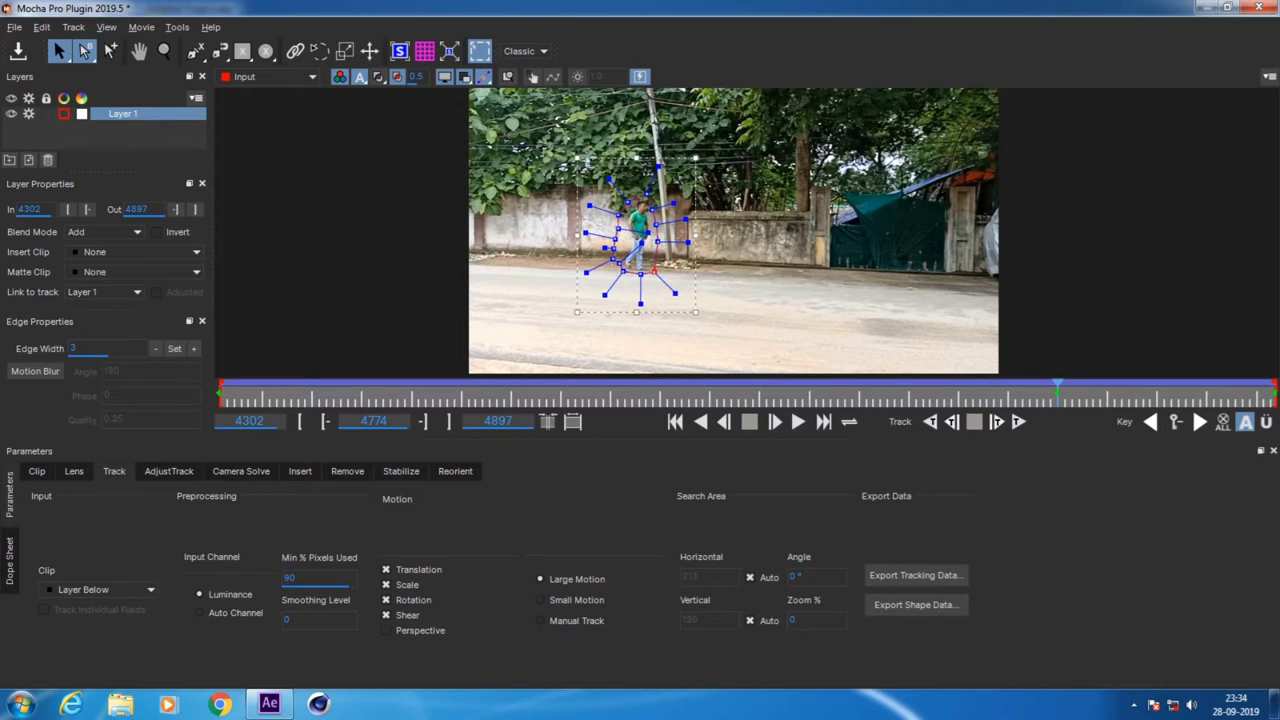
key(t)
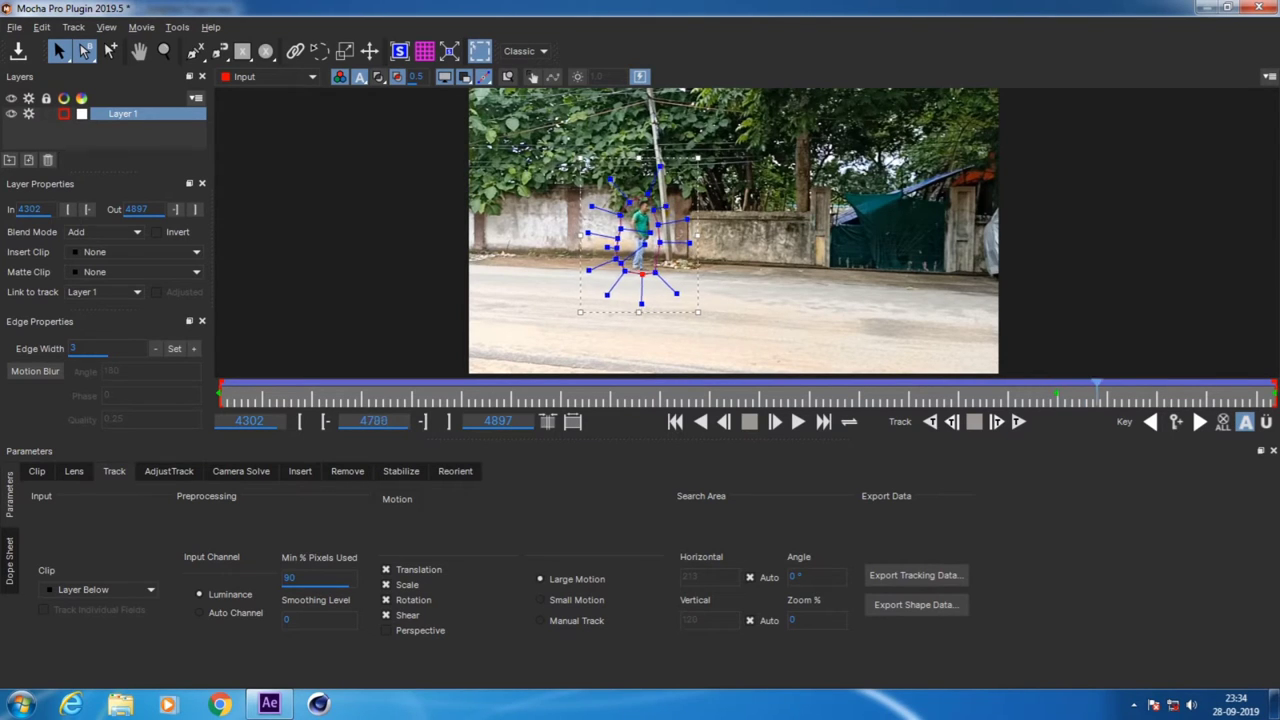
key(z)
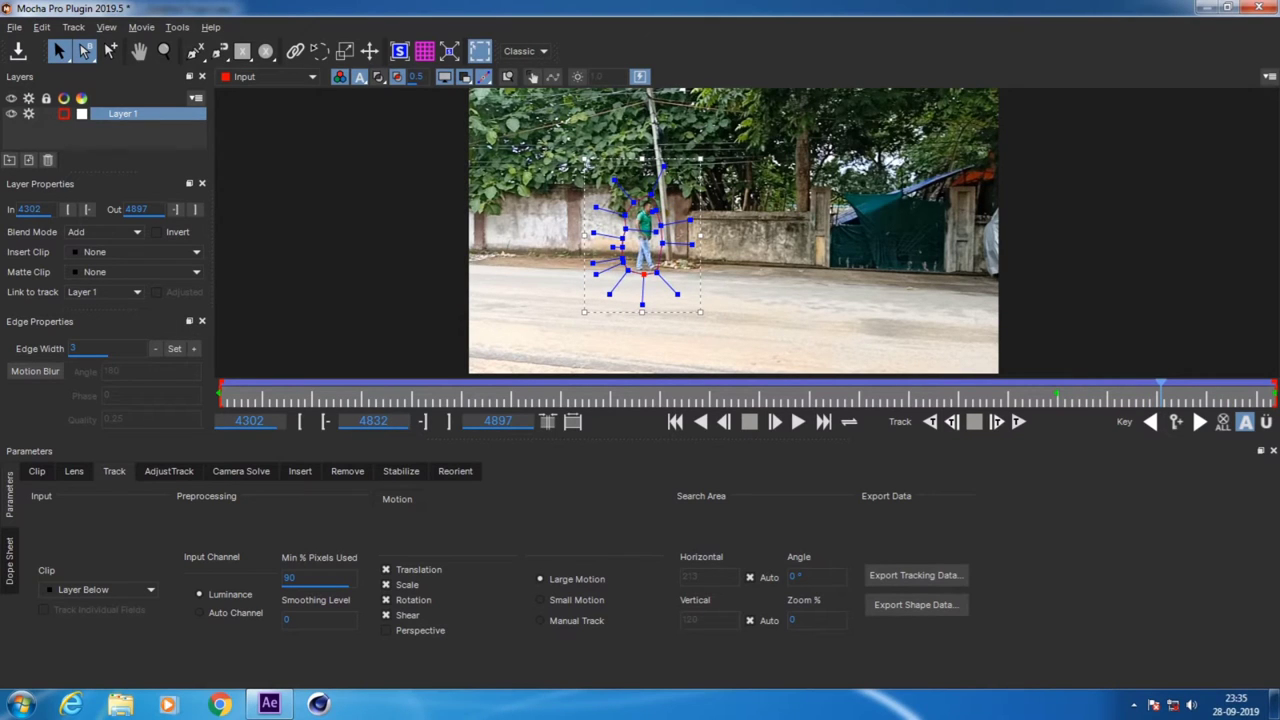
key(Home)
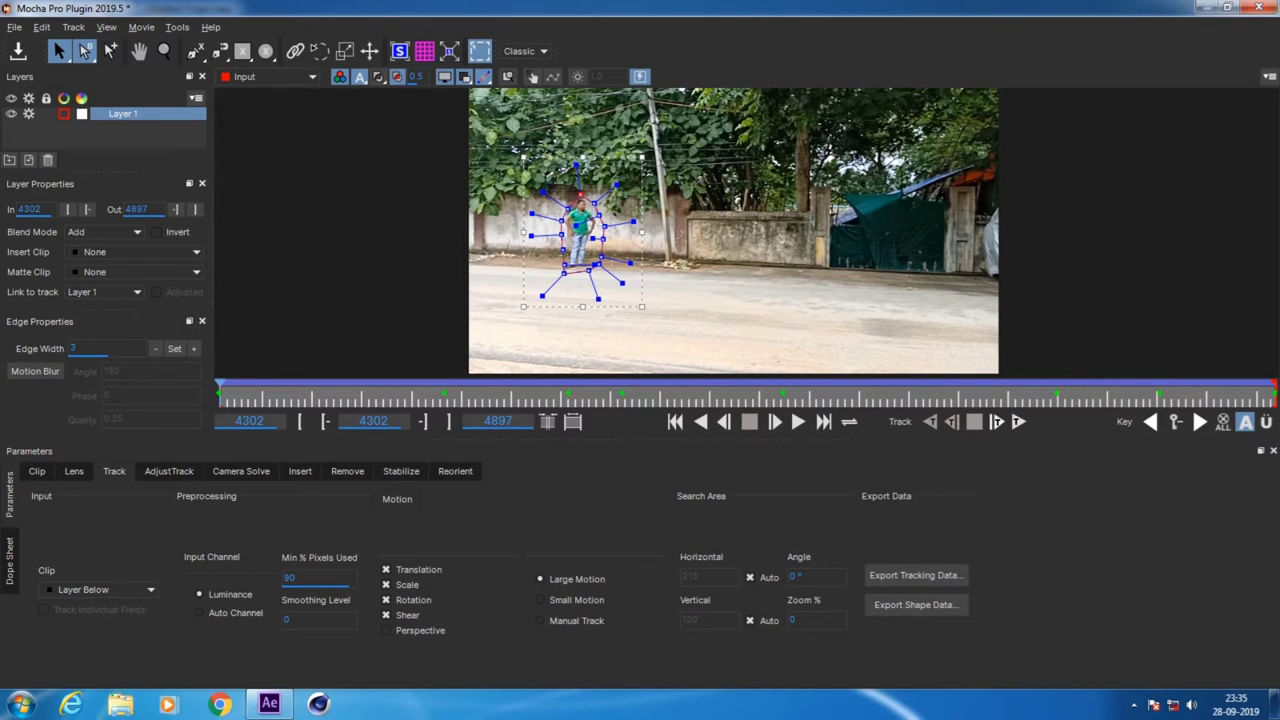
Play back to check the track, disable Layer 1 tracking, and place Layer 2's first point above the wall
key(space)
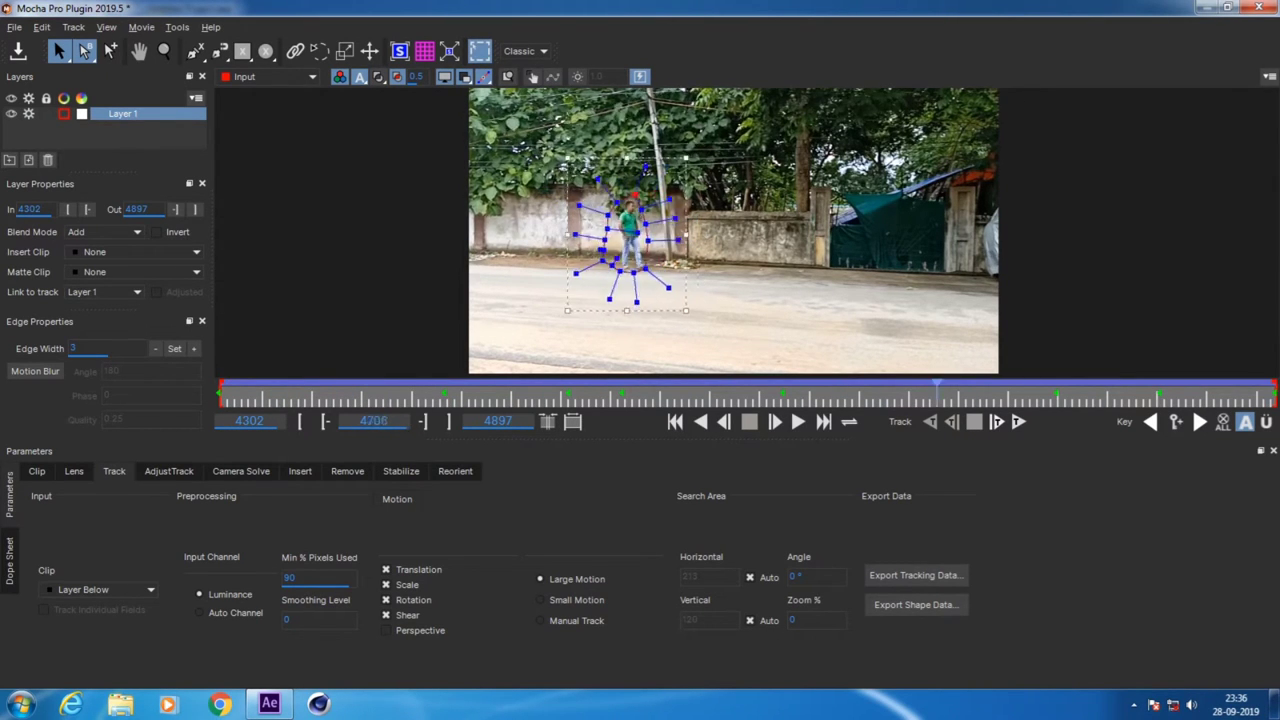
key(Home)
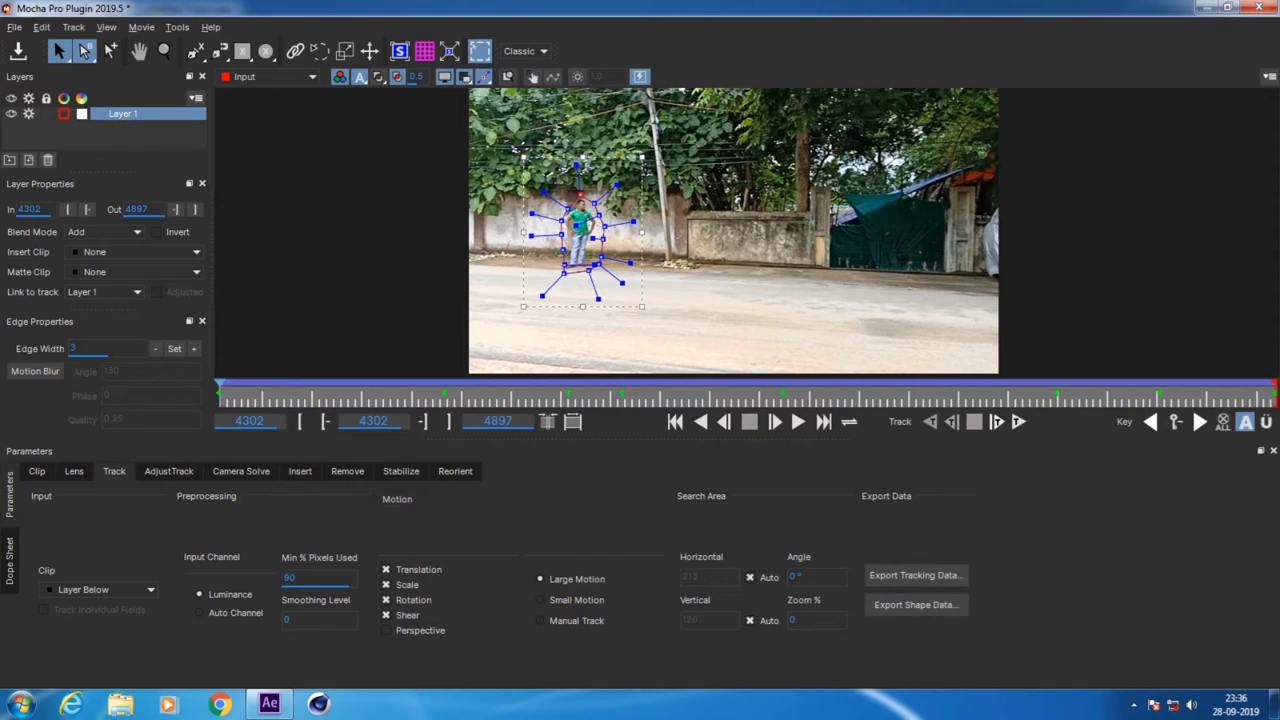
click(28, 113)
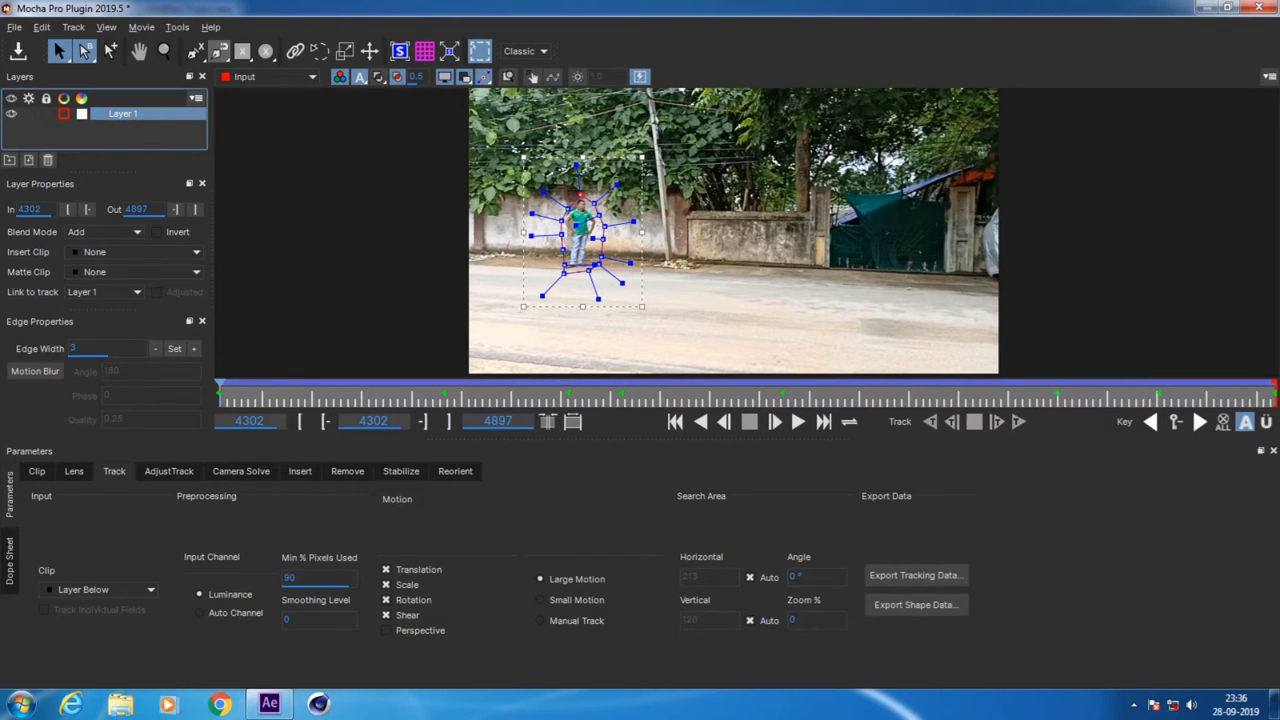
click(194, 51)
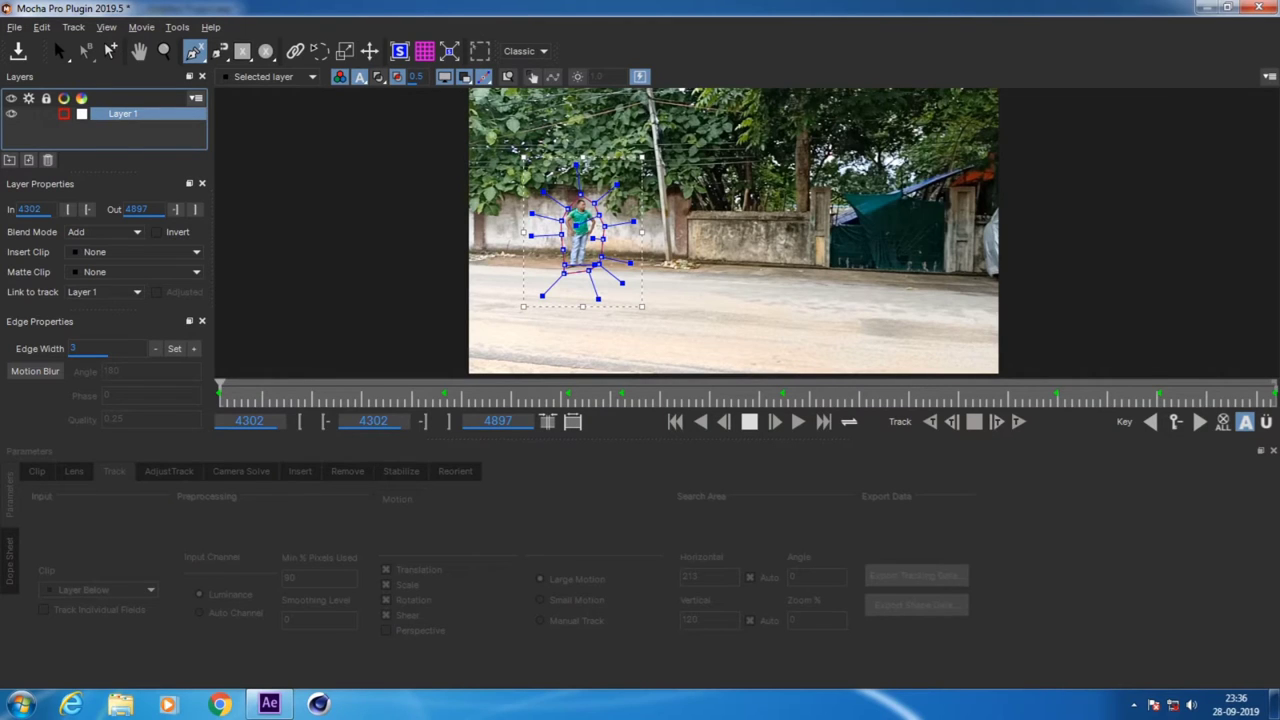
click(437, 143)
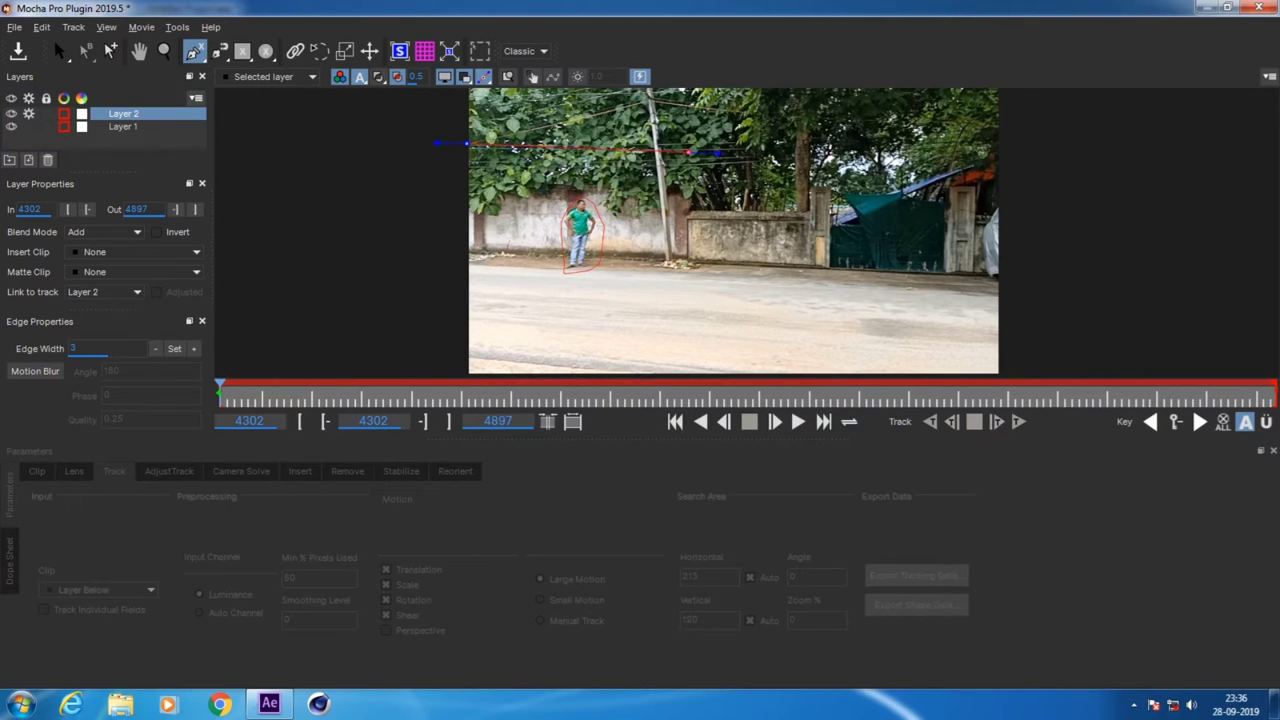
Add top-right, bottom-right and bottom-left points to close the Layer 2 shape
click(697, 143)
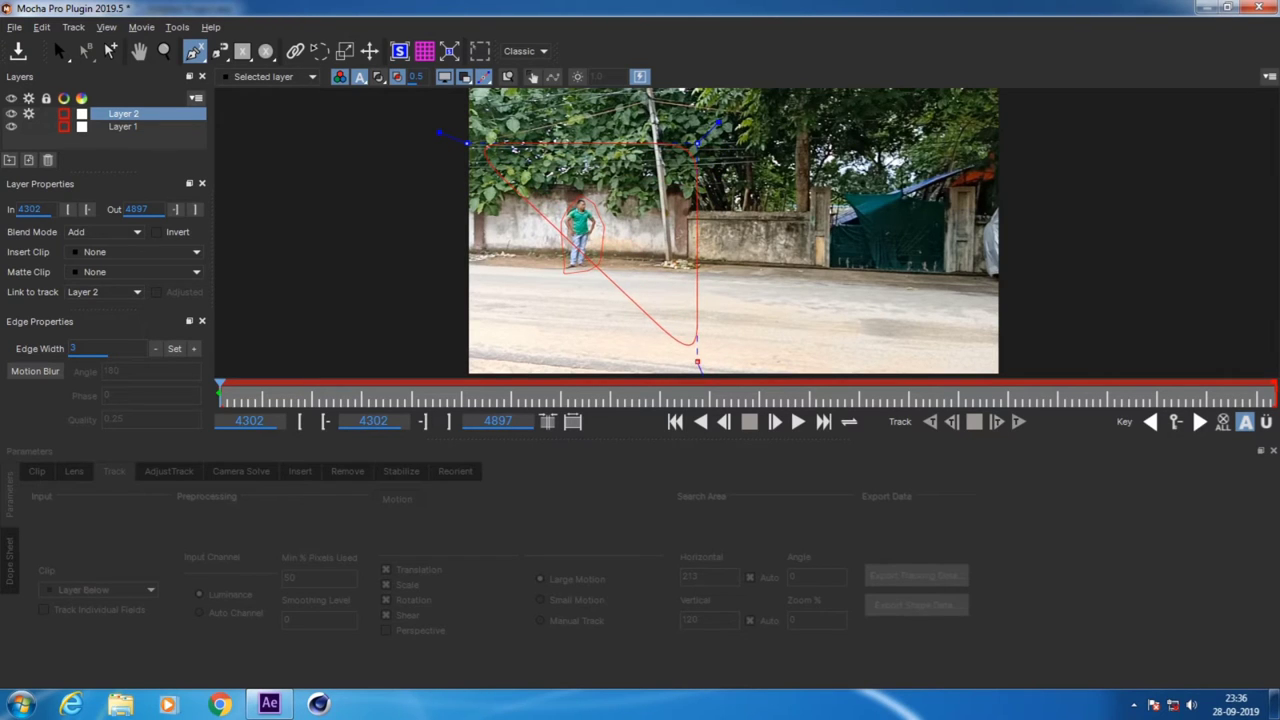
drag(697, 362, 706, 370)
mouse_move(436, 343)
mouse_down()
mouse_move(413, 362)
mouse_move(466, 343)
mouse_up()
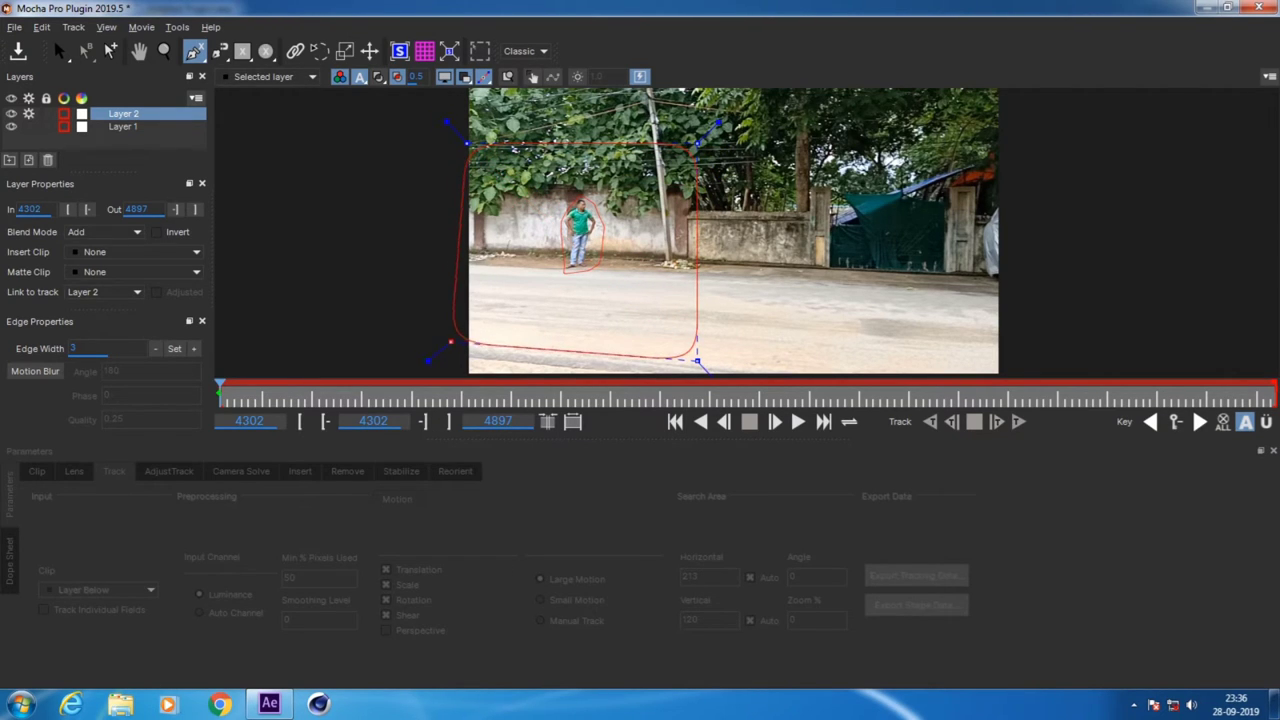
click(455, 266)
Move the Layer 2 shape up over the trees and wall and sharpen both bottom corners
click(58, 51)
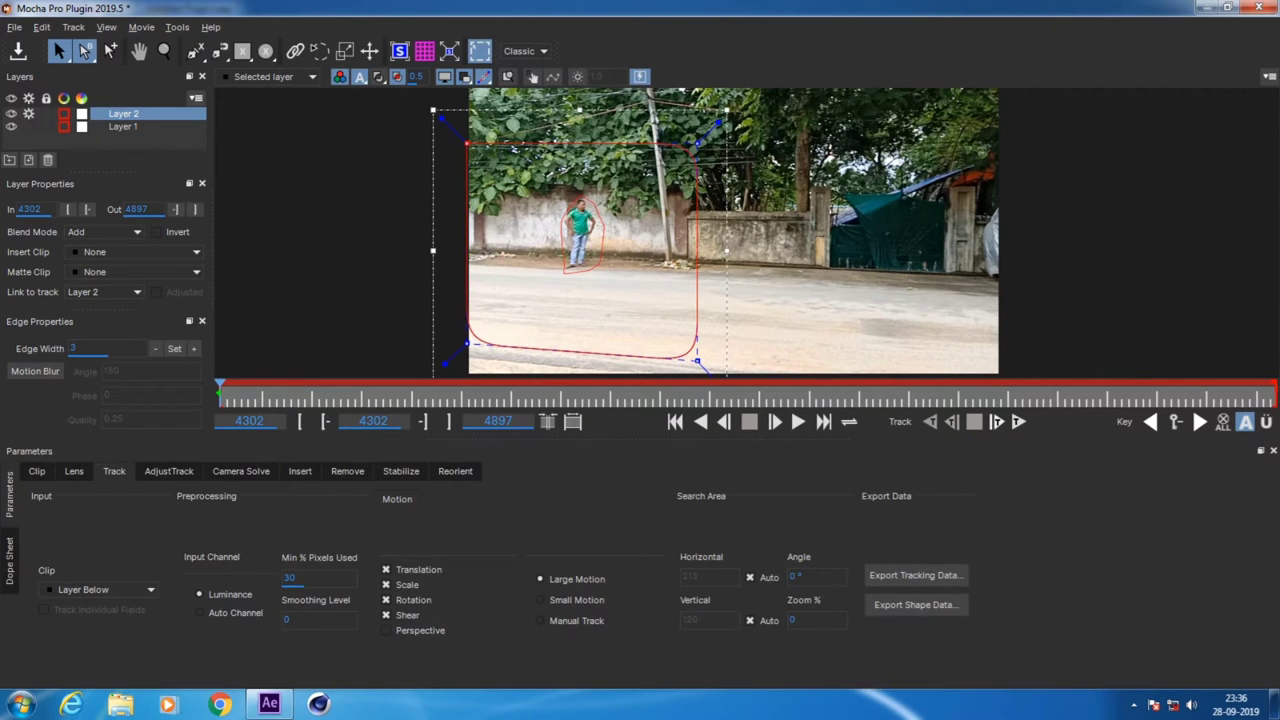
mouse_move(580, 300)
mouse_down()
mouse_move(626, 277)
mouse_move(583, 309)
mouse_up()
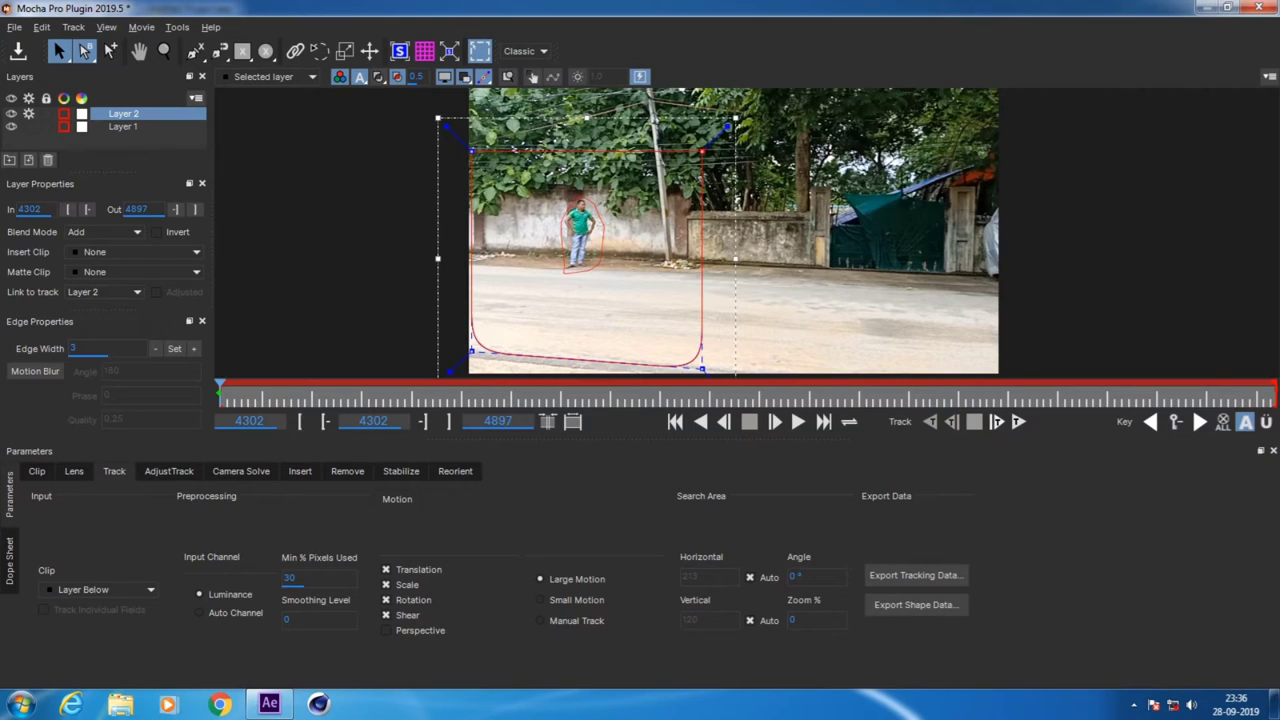
drag(583, 300, 571, 245)
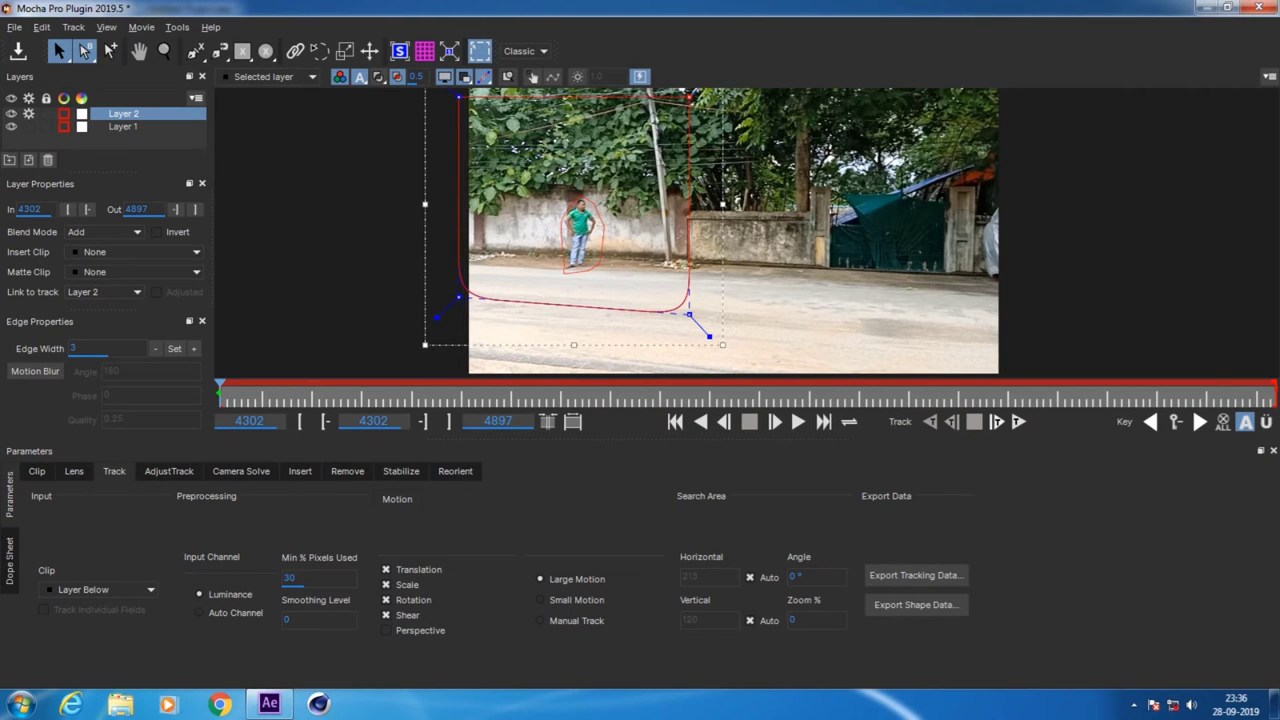
drag(709, 336, 713, 341)
drag(437, 317, 431, 322)
Nudge the shape down, snap the surface corners to Layer 2's corners, and show the grid
drag(577, 250, 577, 257)
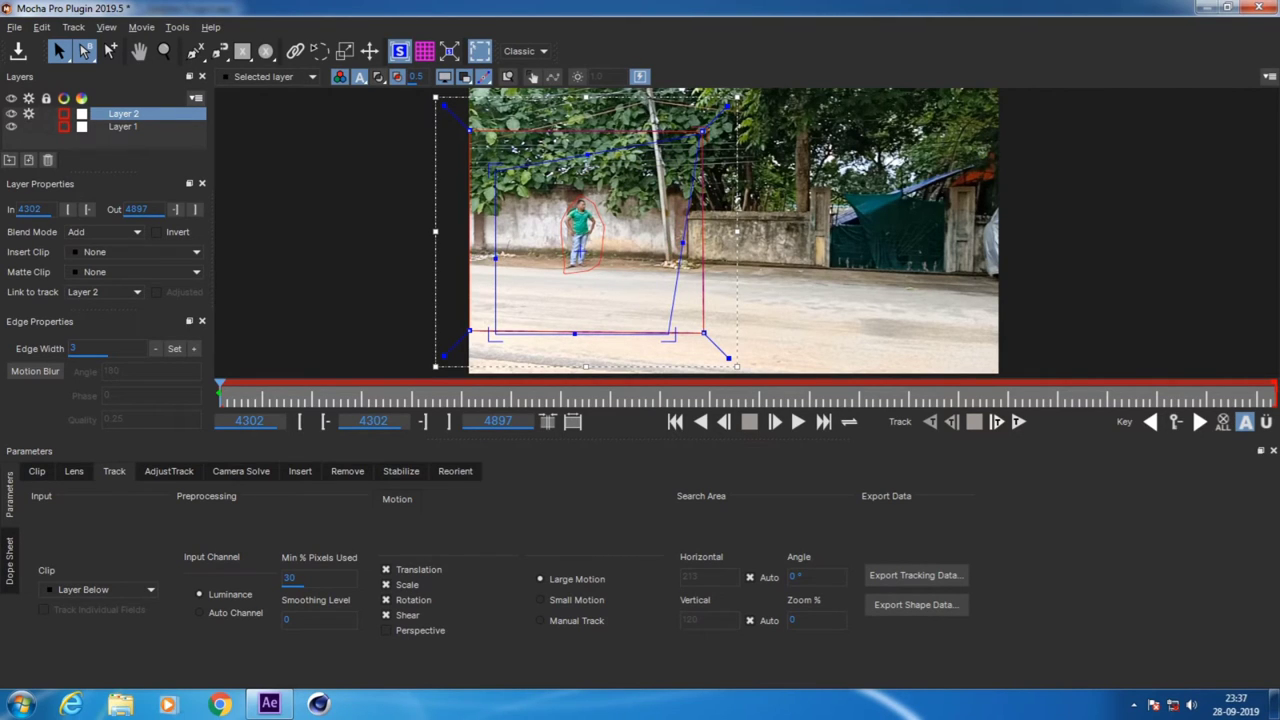
drag(495, 170, 470, 130)
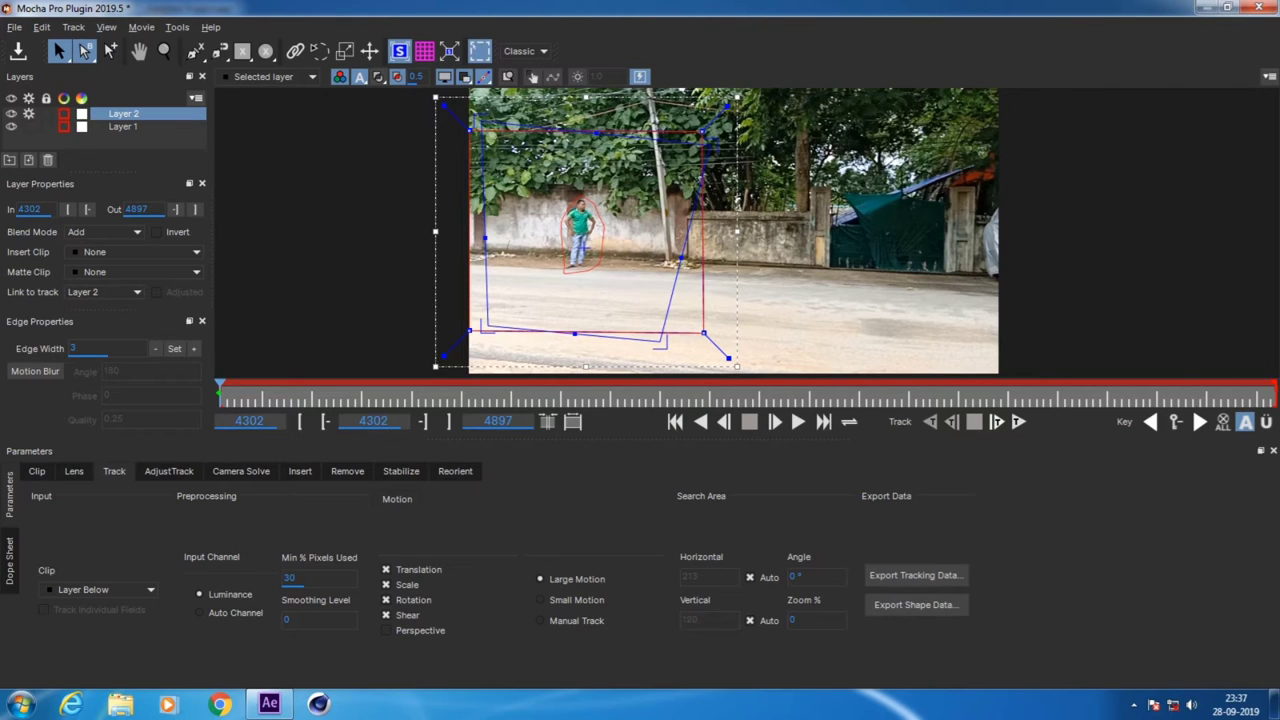
drag(484, 325, 470, 331)
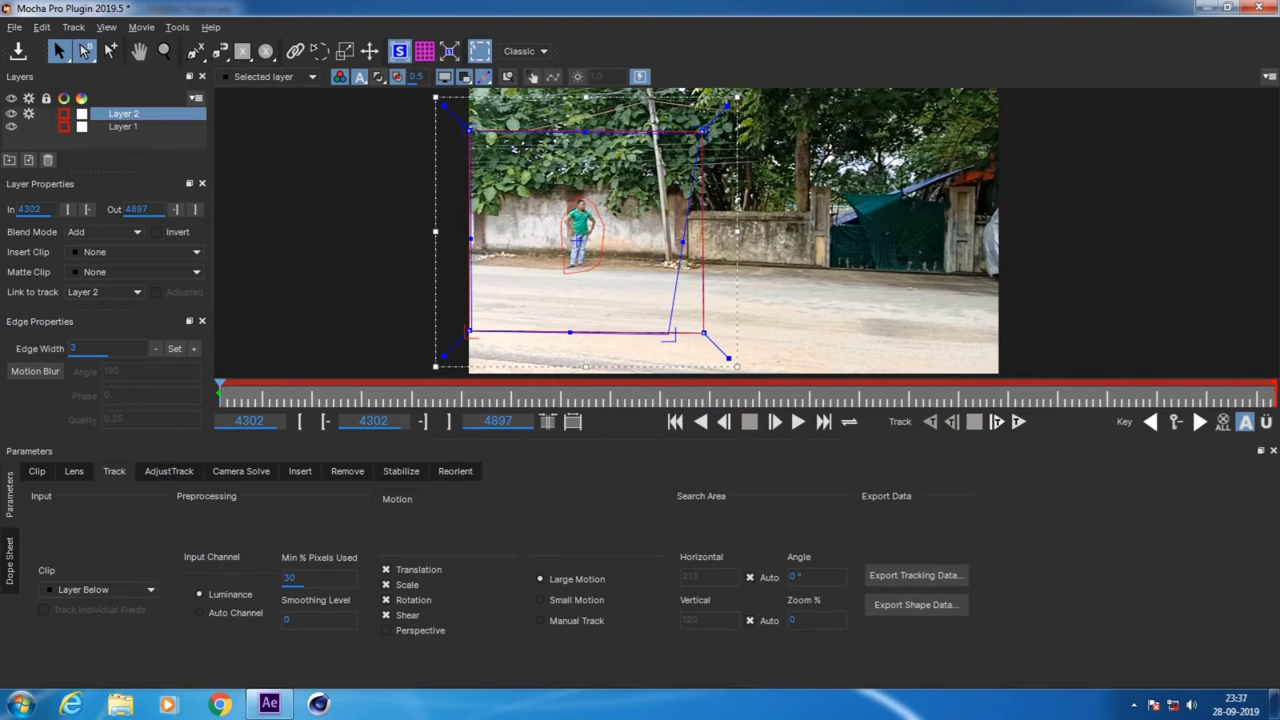
drag(670, 333, 703, 332)
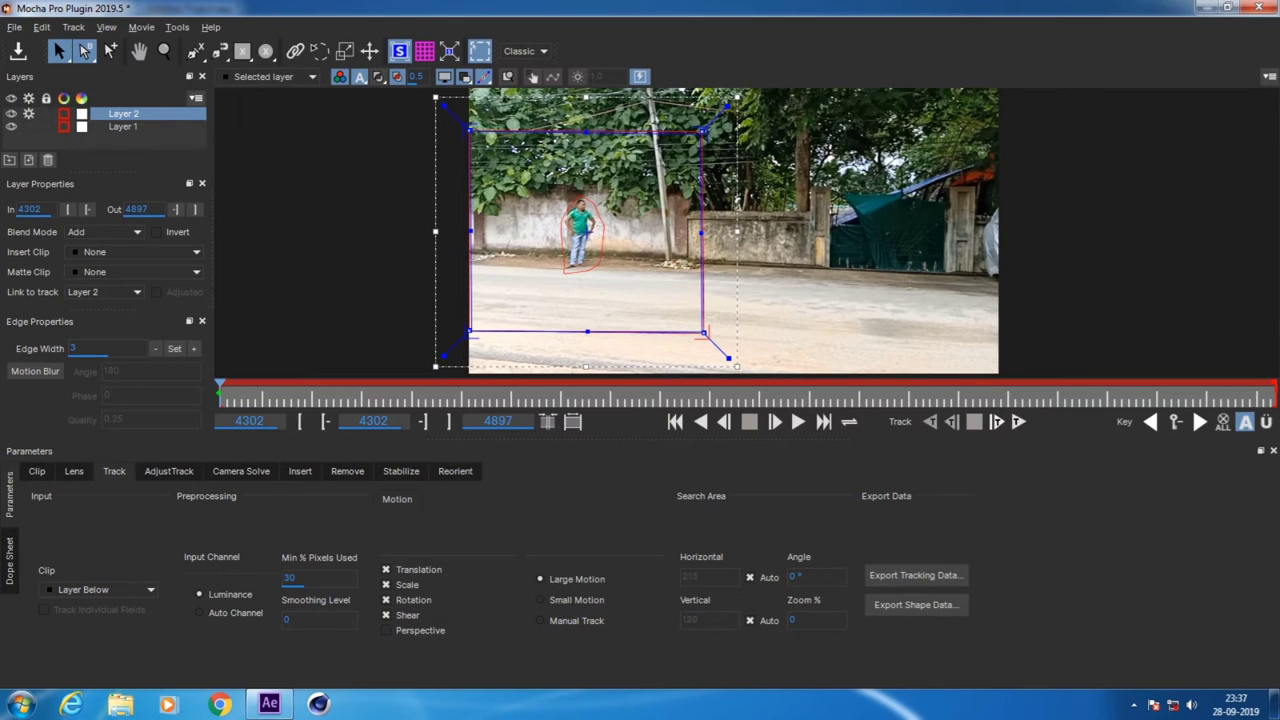
click(424, 51)
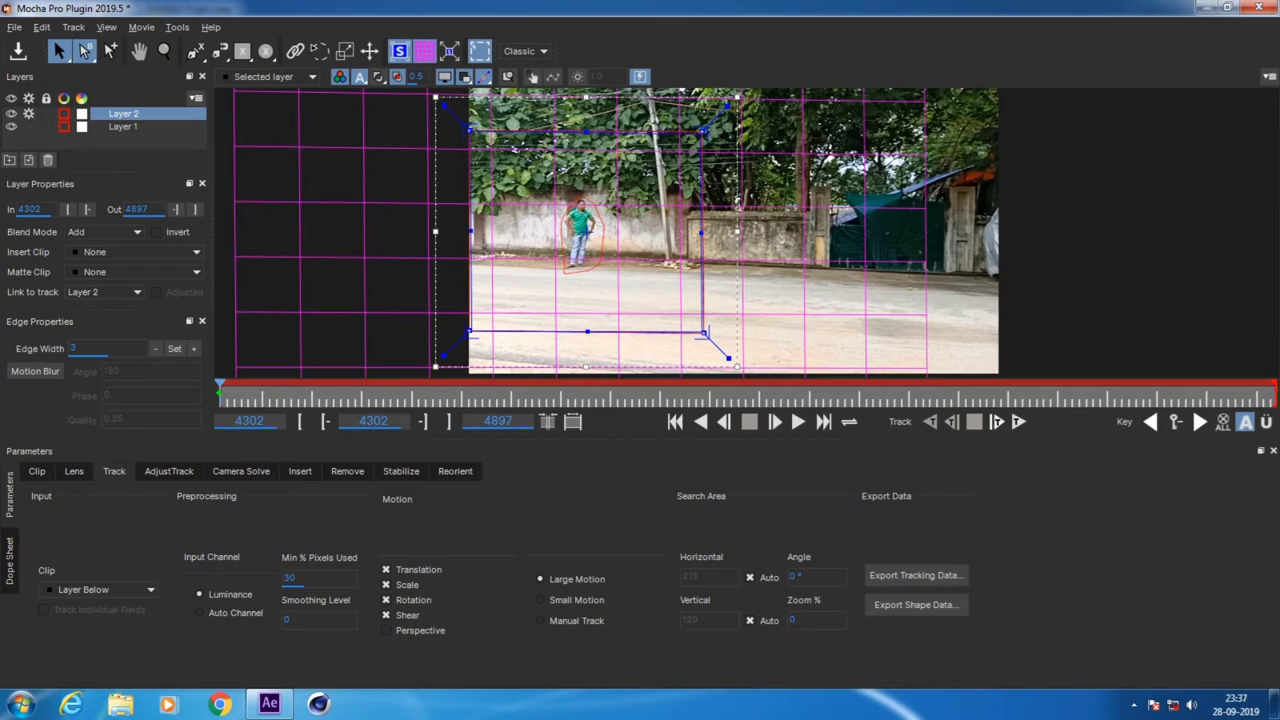
Track Layer 2 forward to about frame 4314, stop tracking, and step back to frame 4305
drag(705, 334, 711, 331)
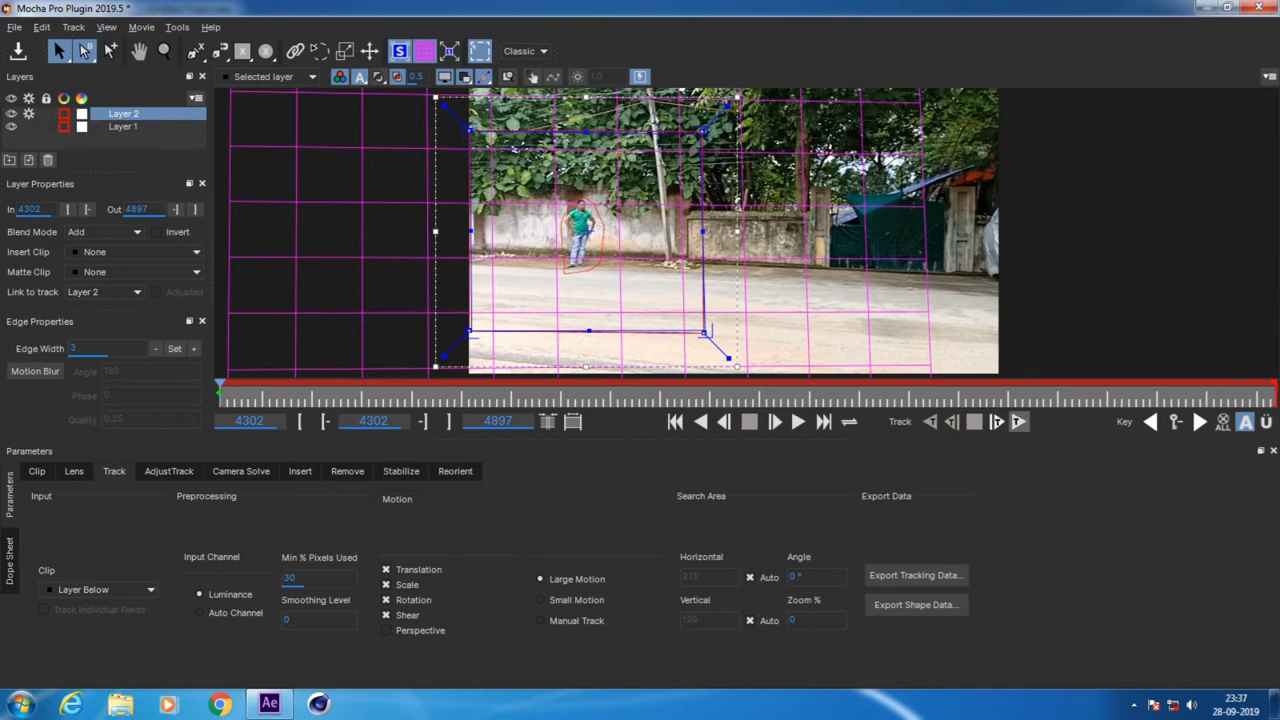
click(1018, 421)
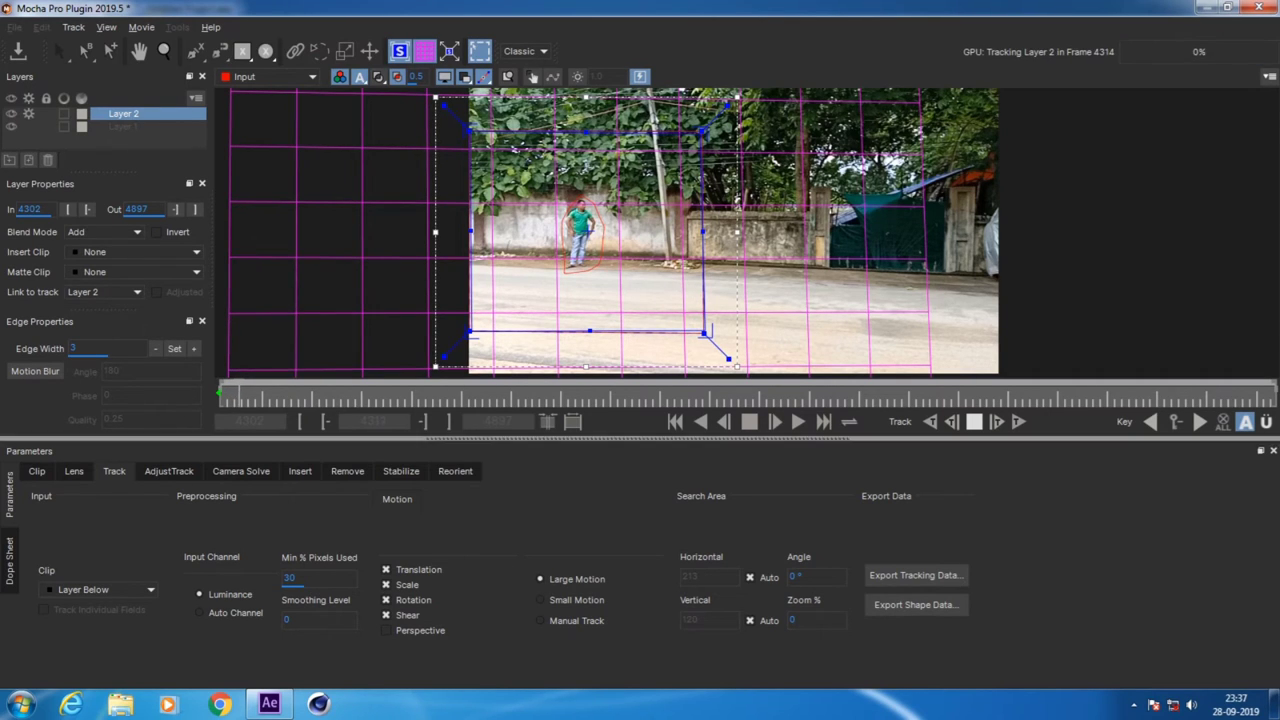
click(974, 421)
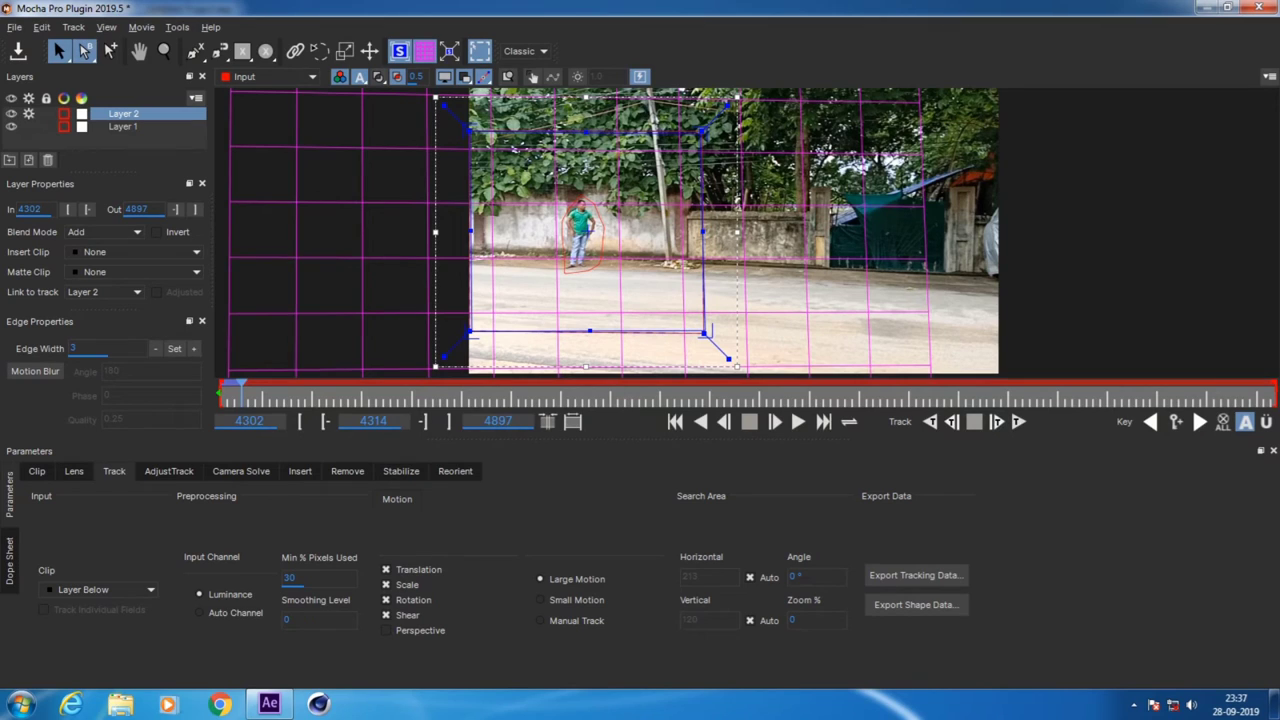
key(Left)
key(Left)
key(Left)
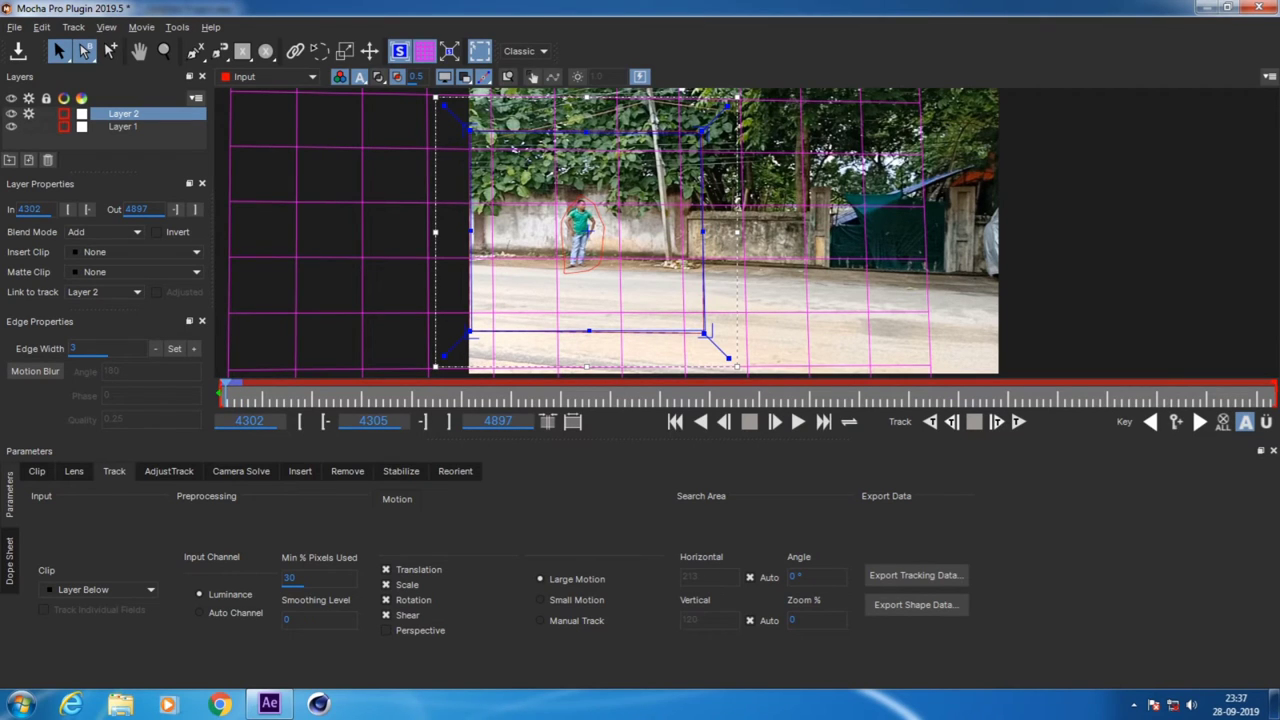
Move Layer 2 below Layer 1 and track it forward through frame 4897
drag(123, 113, 118, 138)
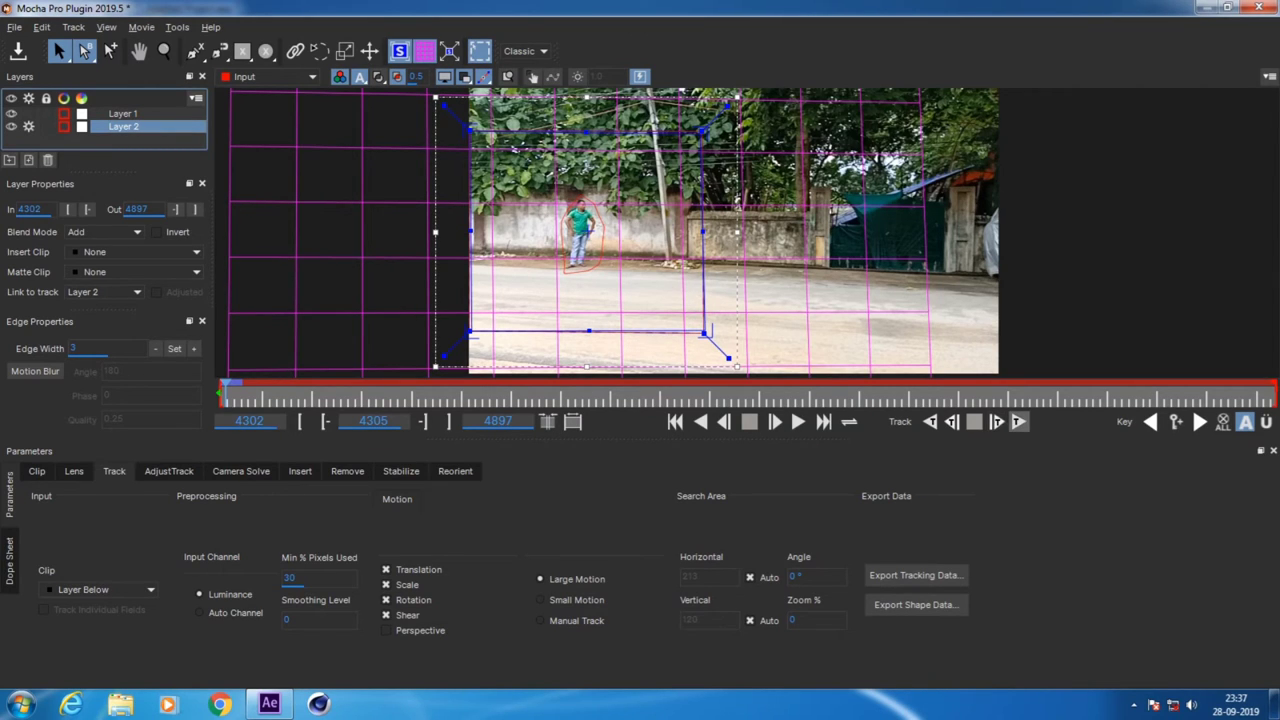
click(1018, 421)
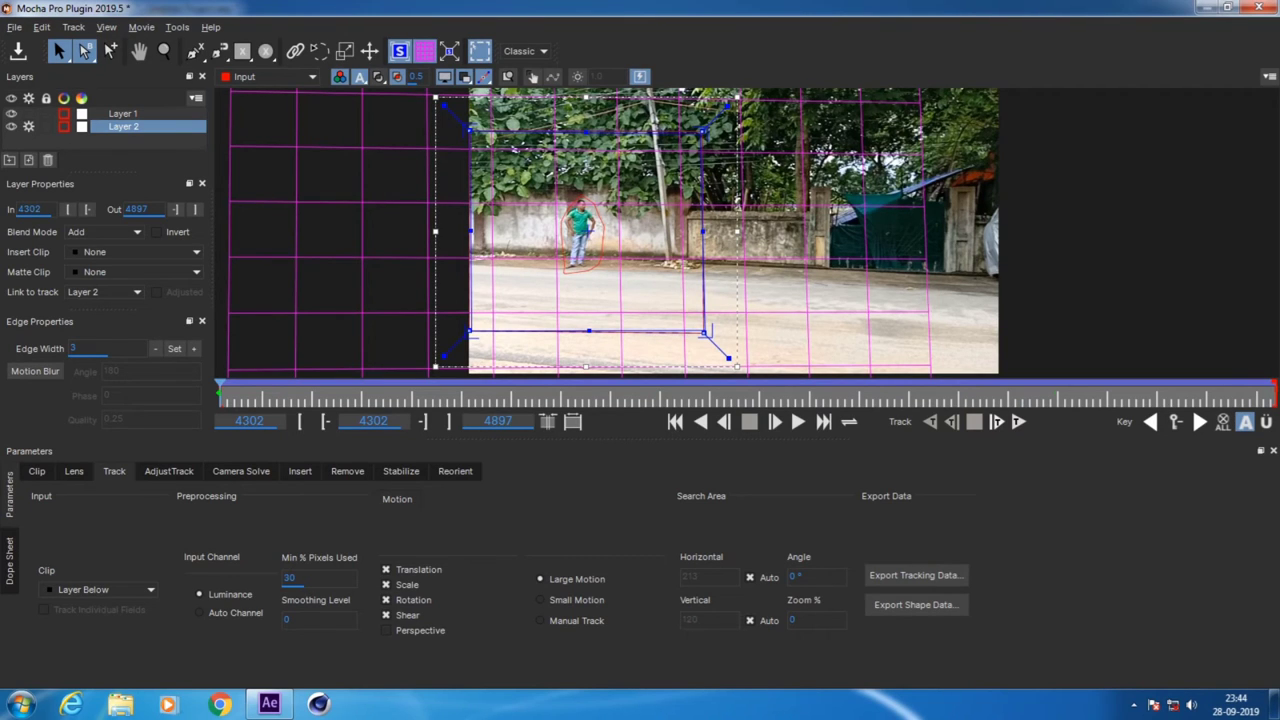
With Layer 1 selected and the matte hidden, render the Remove result on frame 4302
click(123, 113)
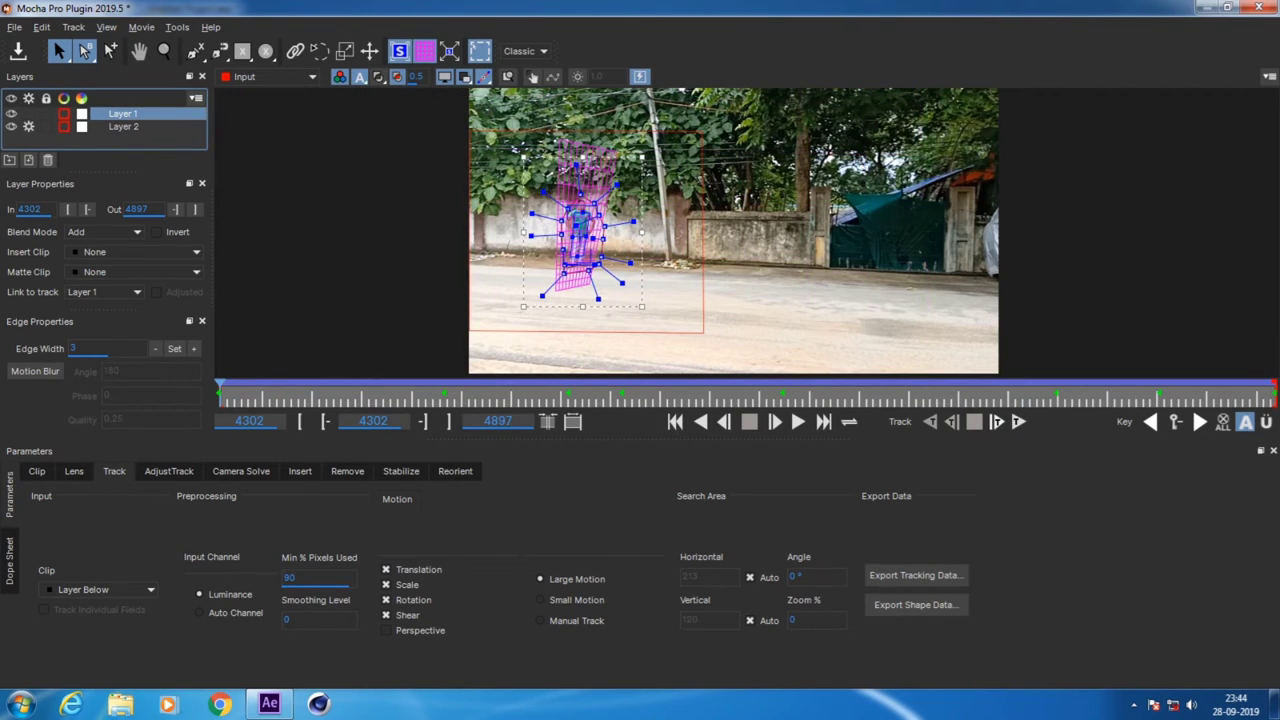
key(m)
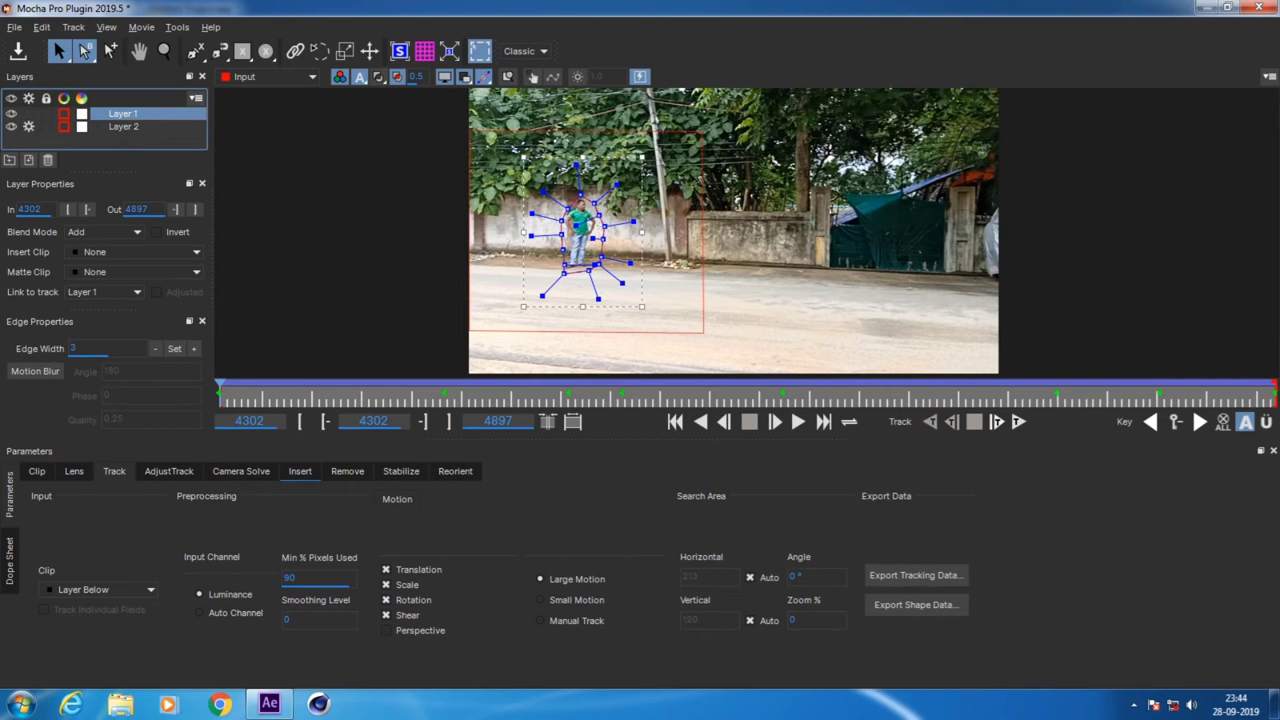
click(347, 471)
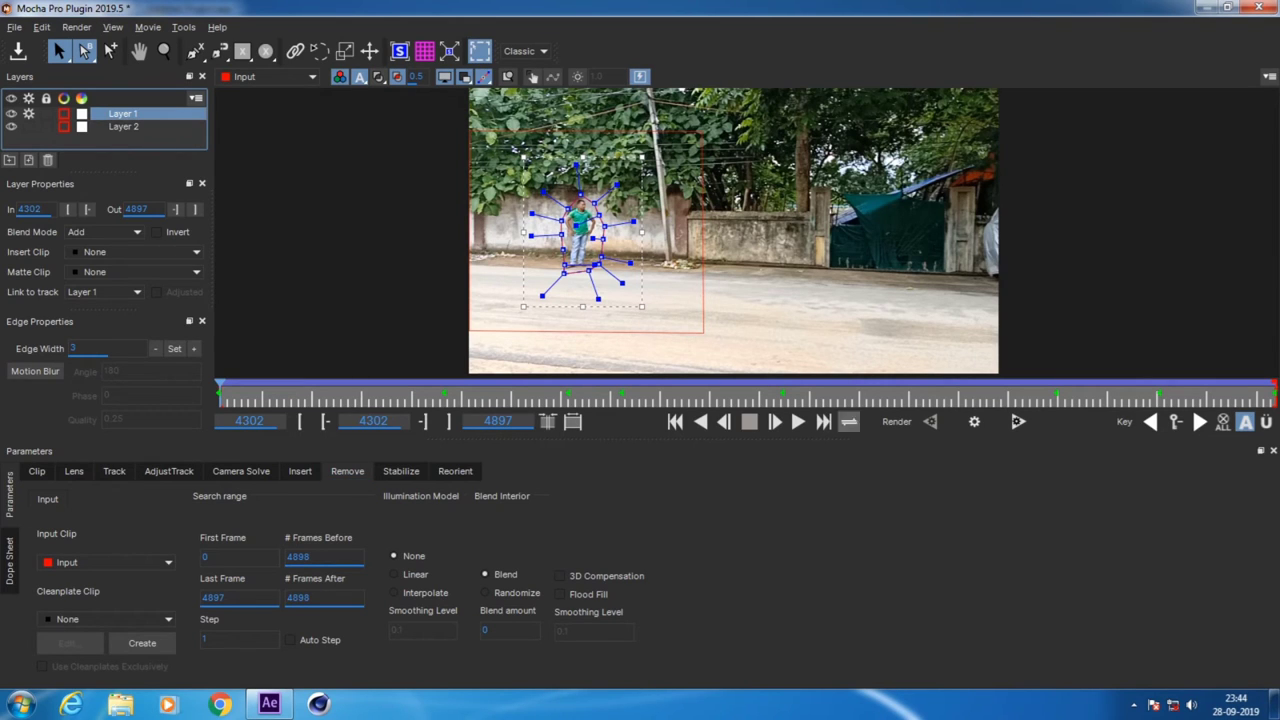
click(974, 421)
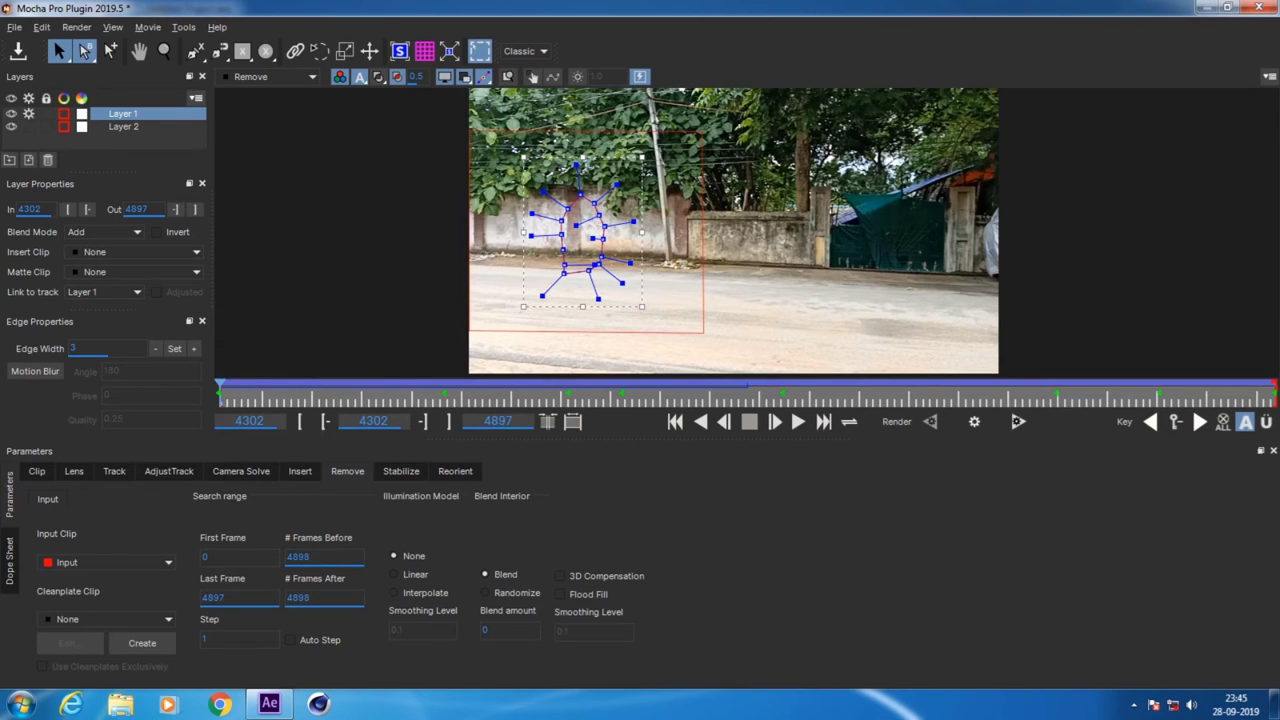
Render the Layer 1 removal forward through frame 4897
click(1018, 421)
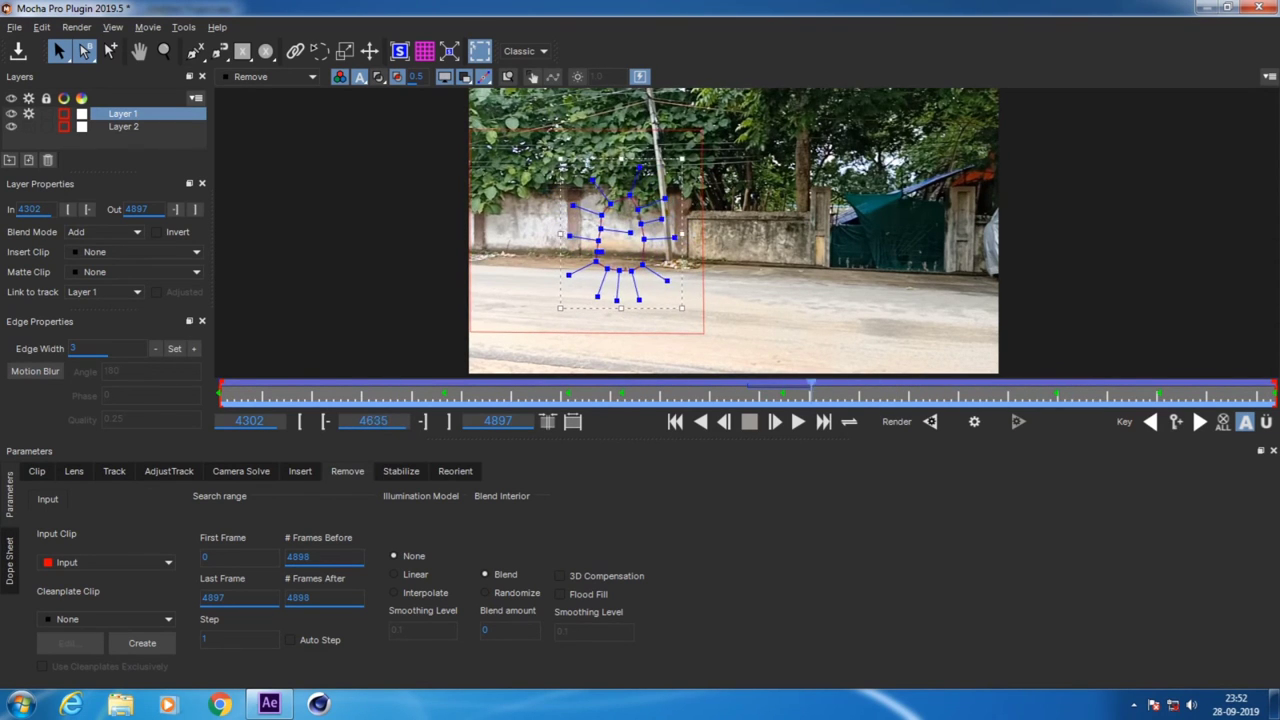
Close Mocha Pro saving the project changes, then scrub the abc timeline to review the footage
click(1258, 7)
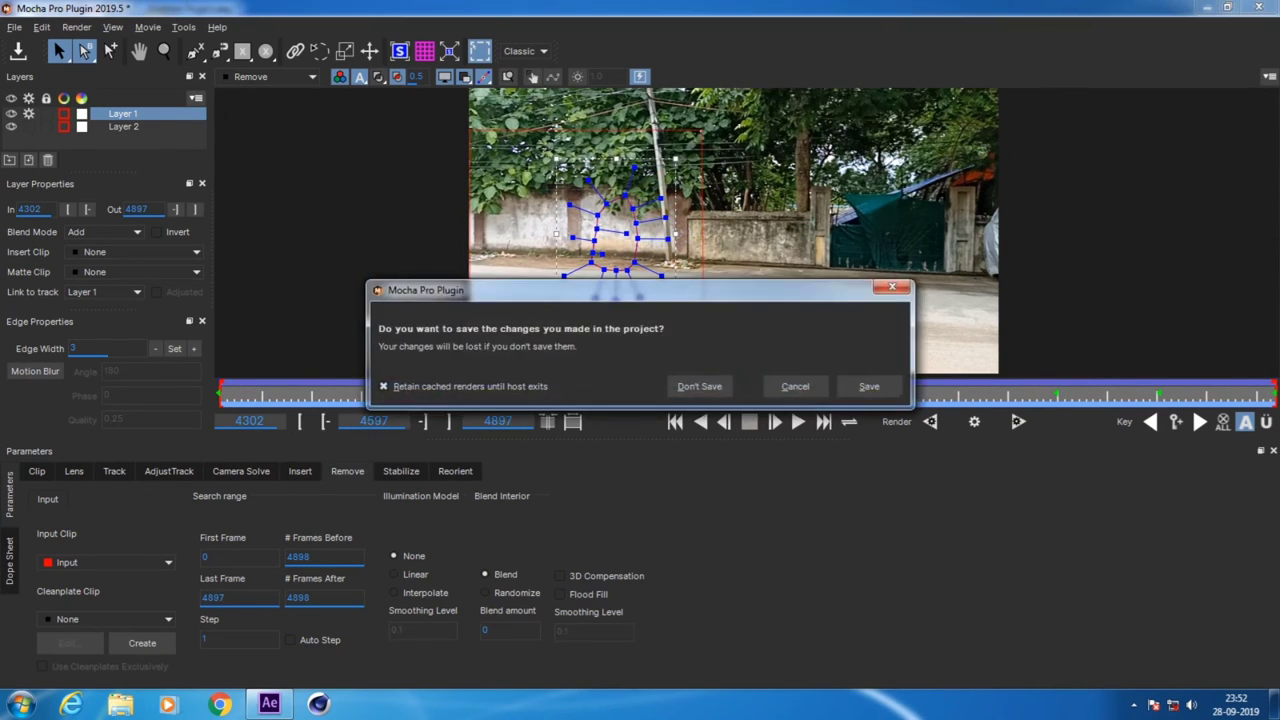
click(869, 386)
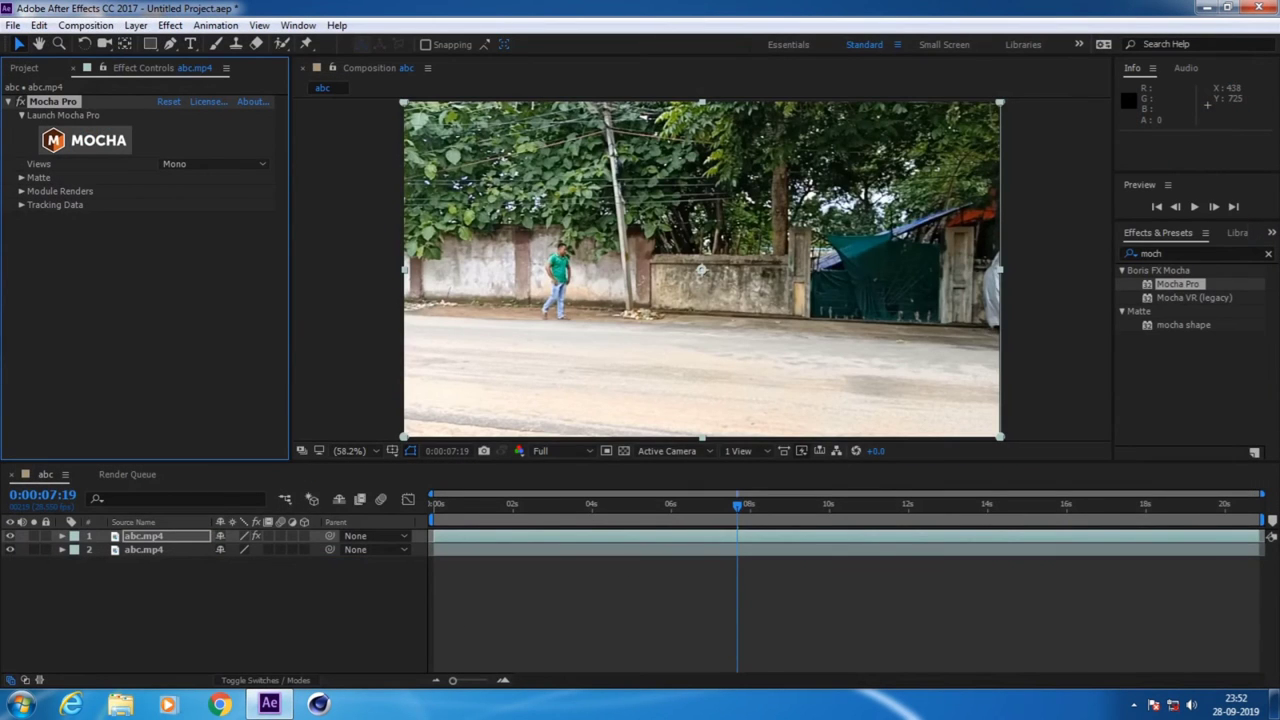
drag(737, 504, 652, 504)
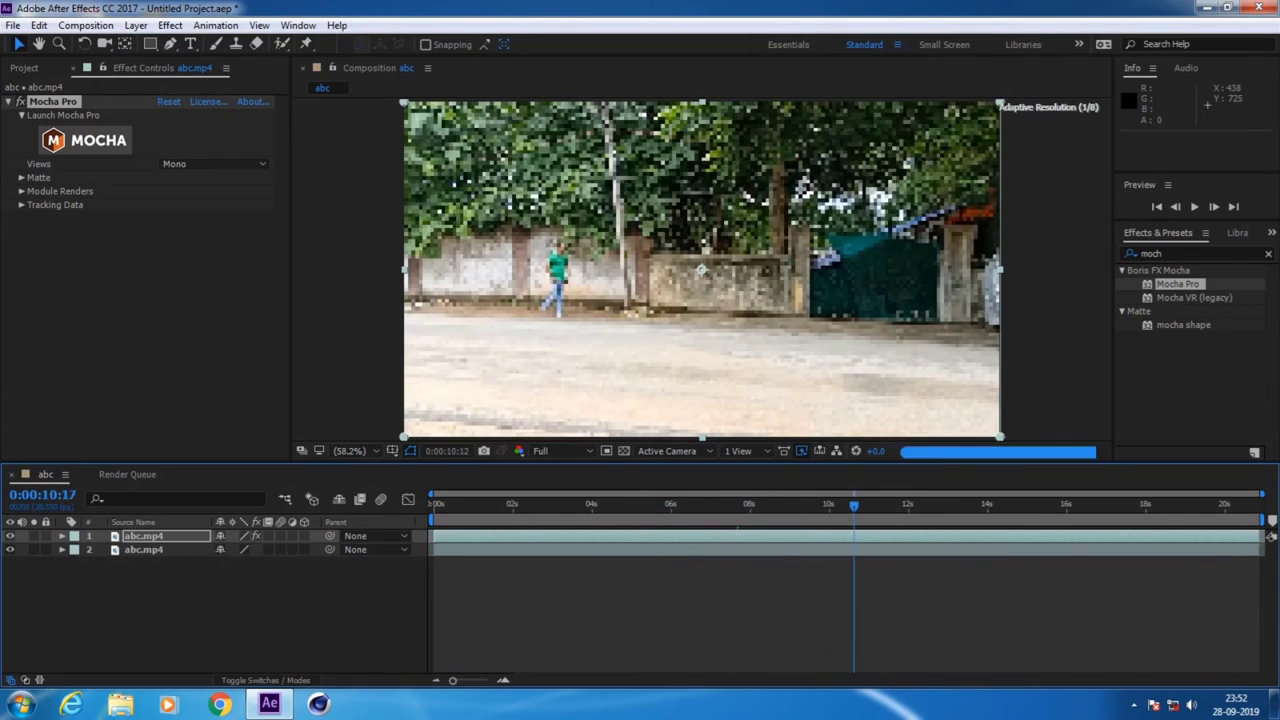
drag(652, 504, 434, 504)
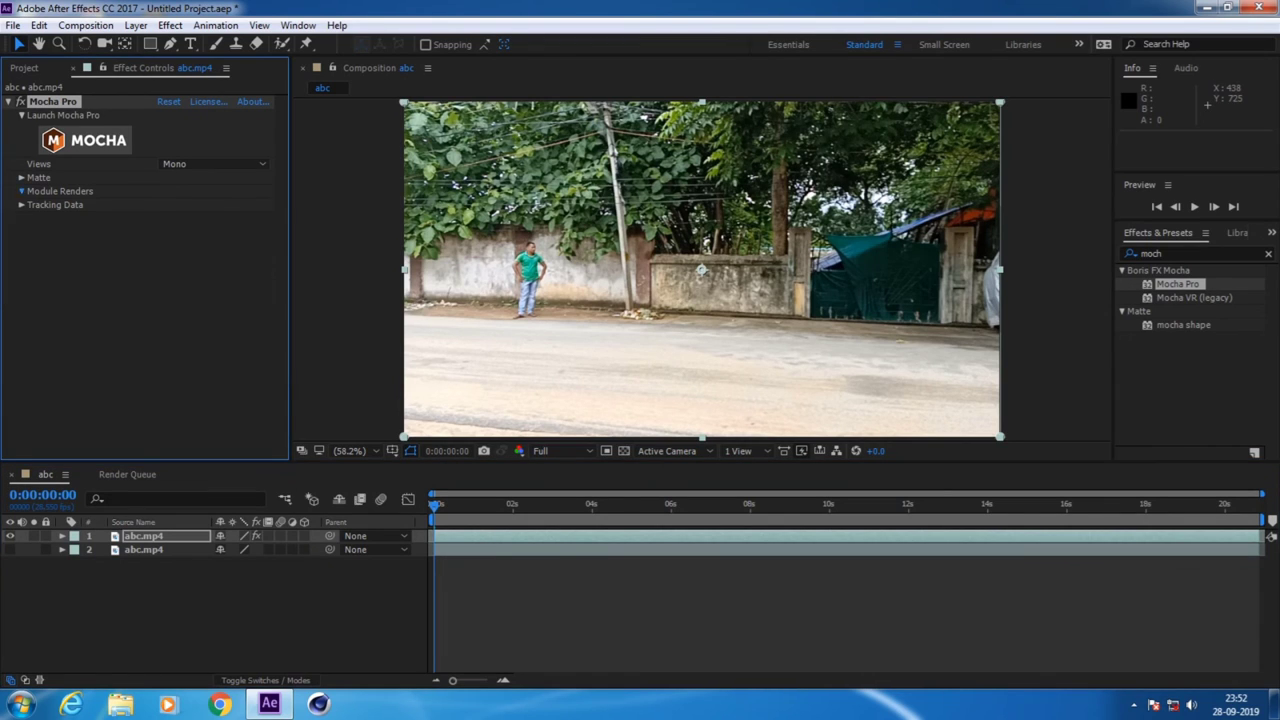
Enable Render under Module Renders and set Module to Remove, keeping Insert Layer at None
click(21, 190)
click(162, 204)
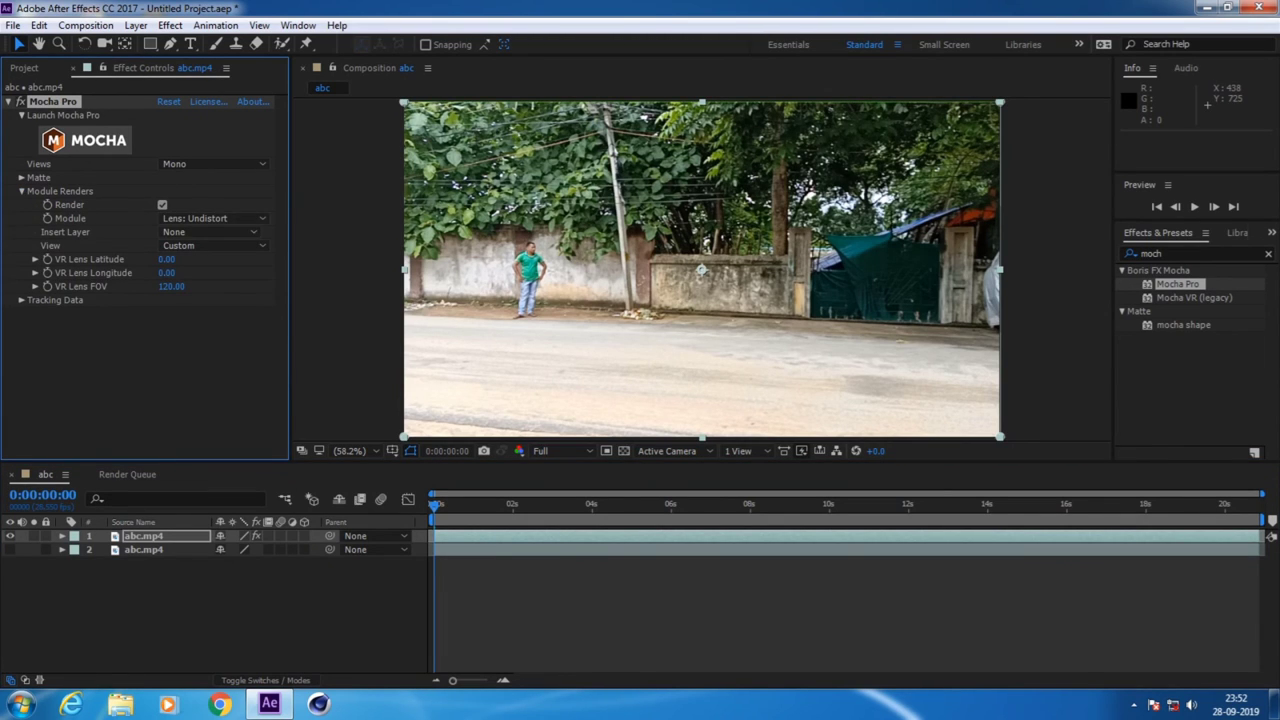
click(210, 231)
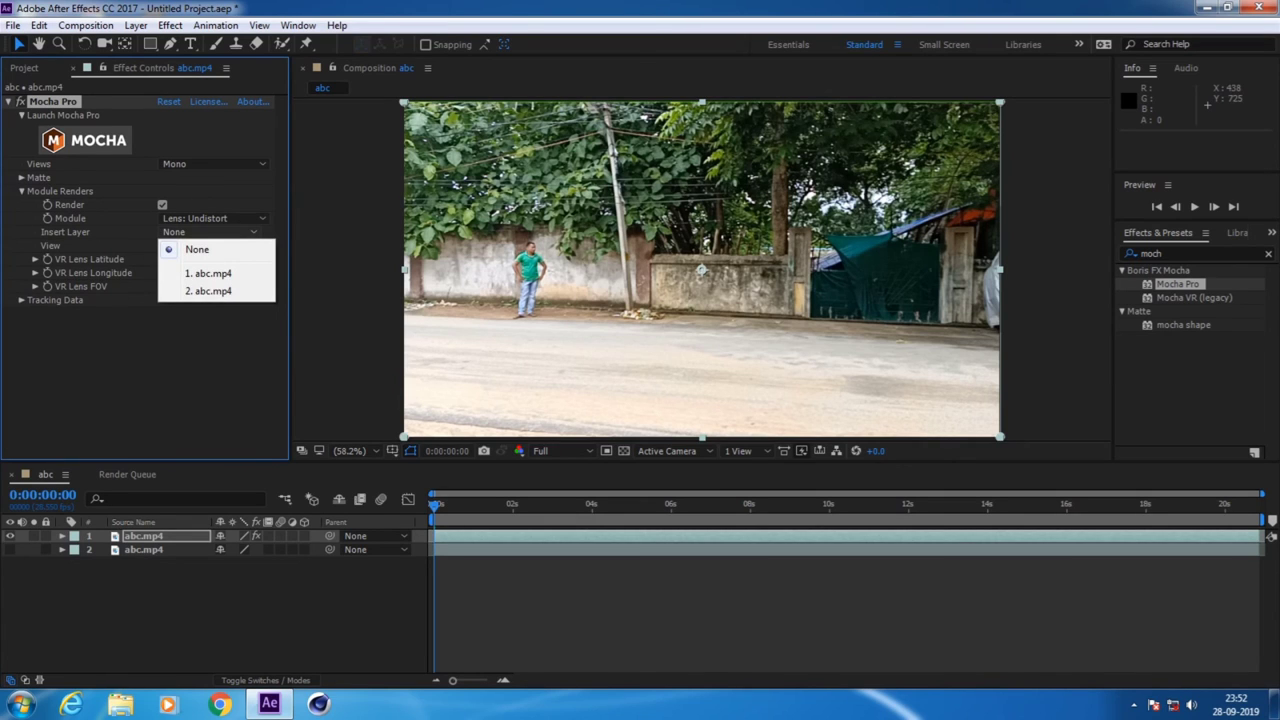
click(197, 249)
click(210, 231)
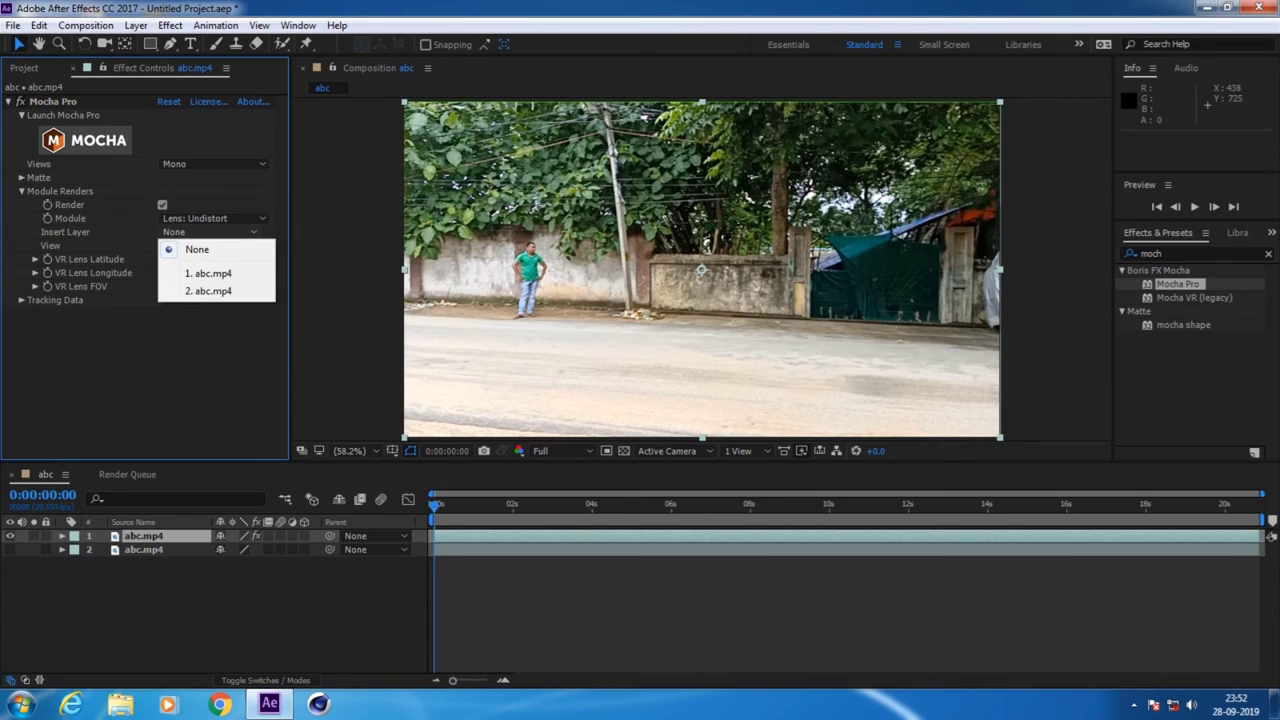
click(197, 249)
click(213, 218)
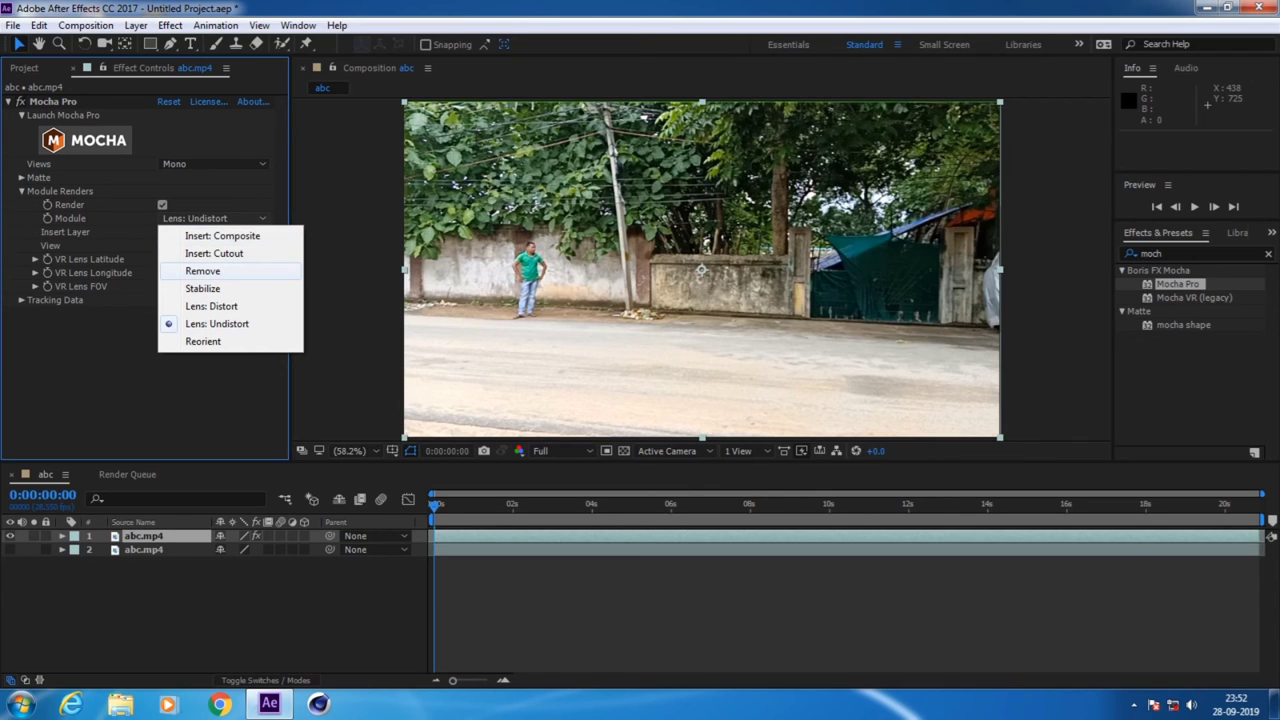
click(202, 271)
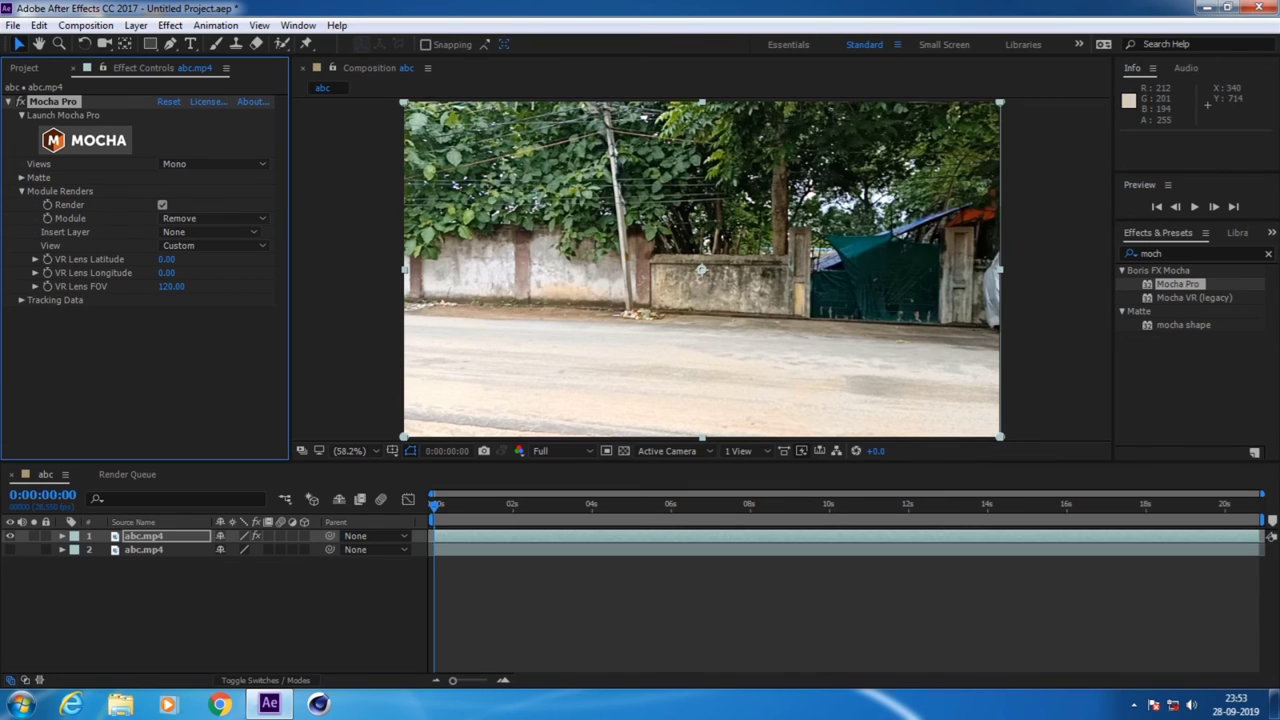
Preview at Third resolution, toggling layer 1's solo to compare the removal with the original footage
click(436, 506)
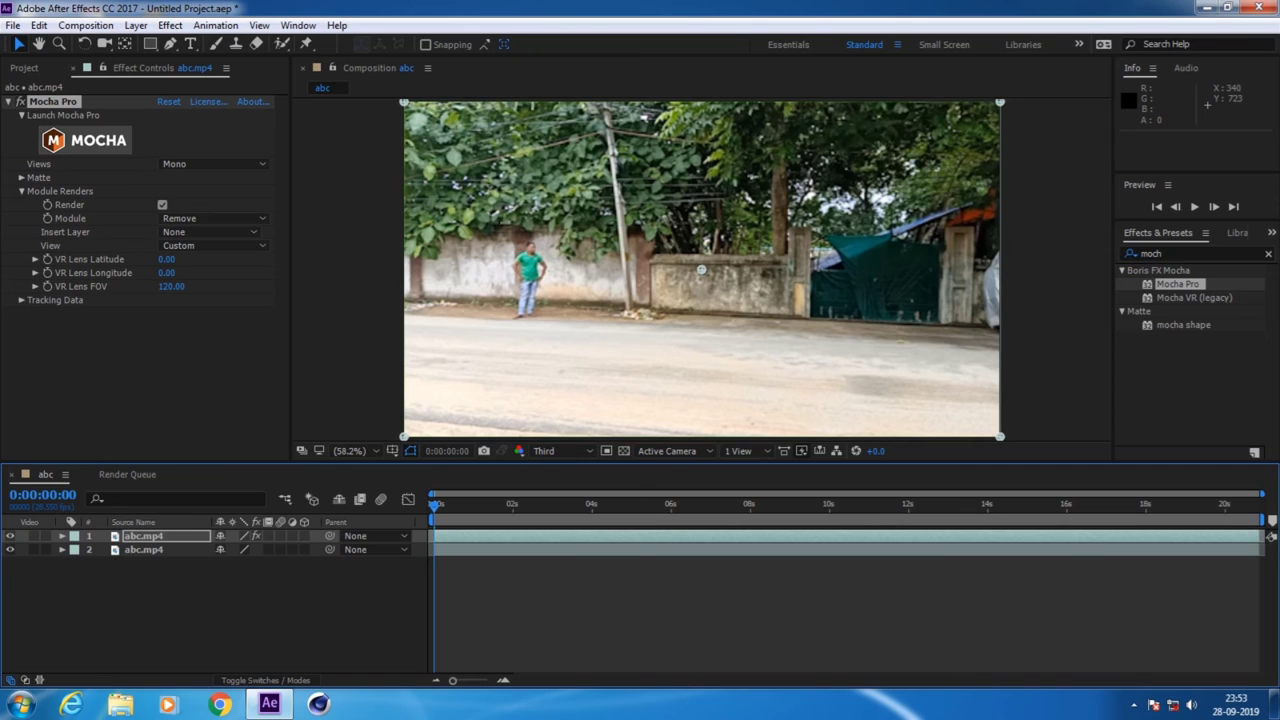
click(34, 536)
click(34, 536)
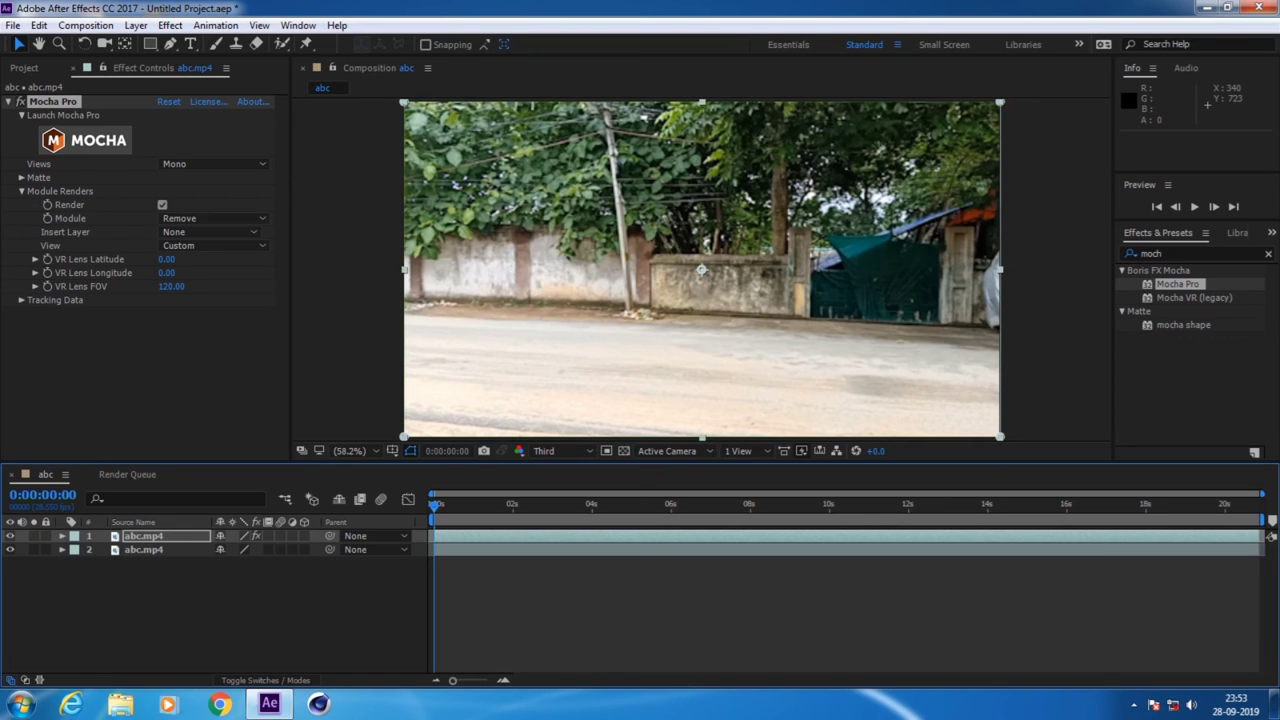
click(34, 536)
key(space)
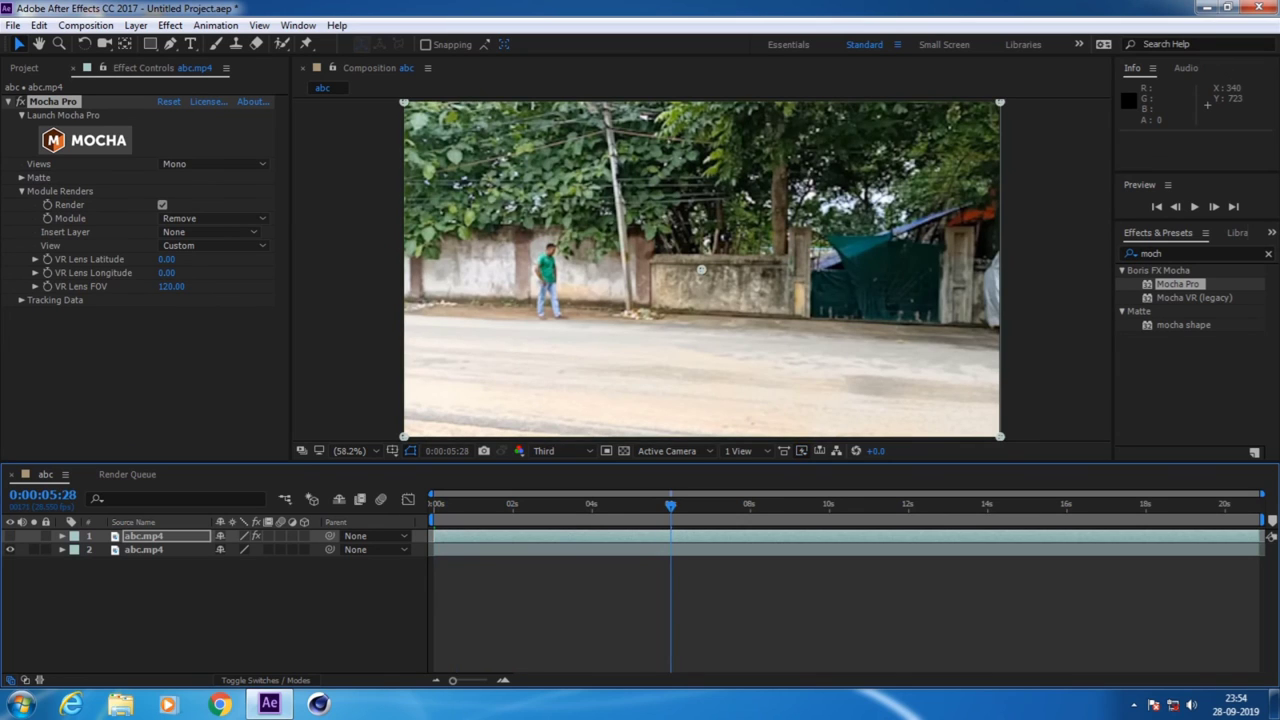
click(34, 536)
click(34, 536)
click(34, 536)
click(34, 536)
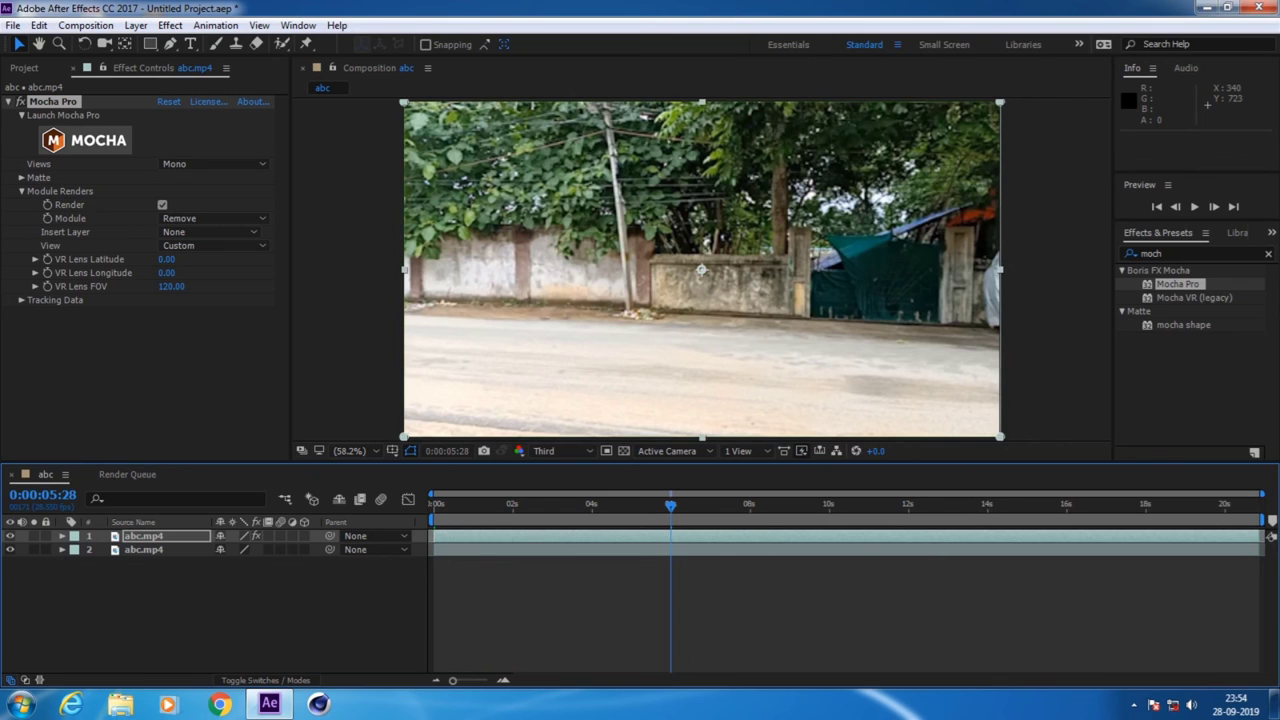
key(space)
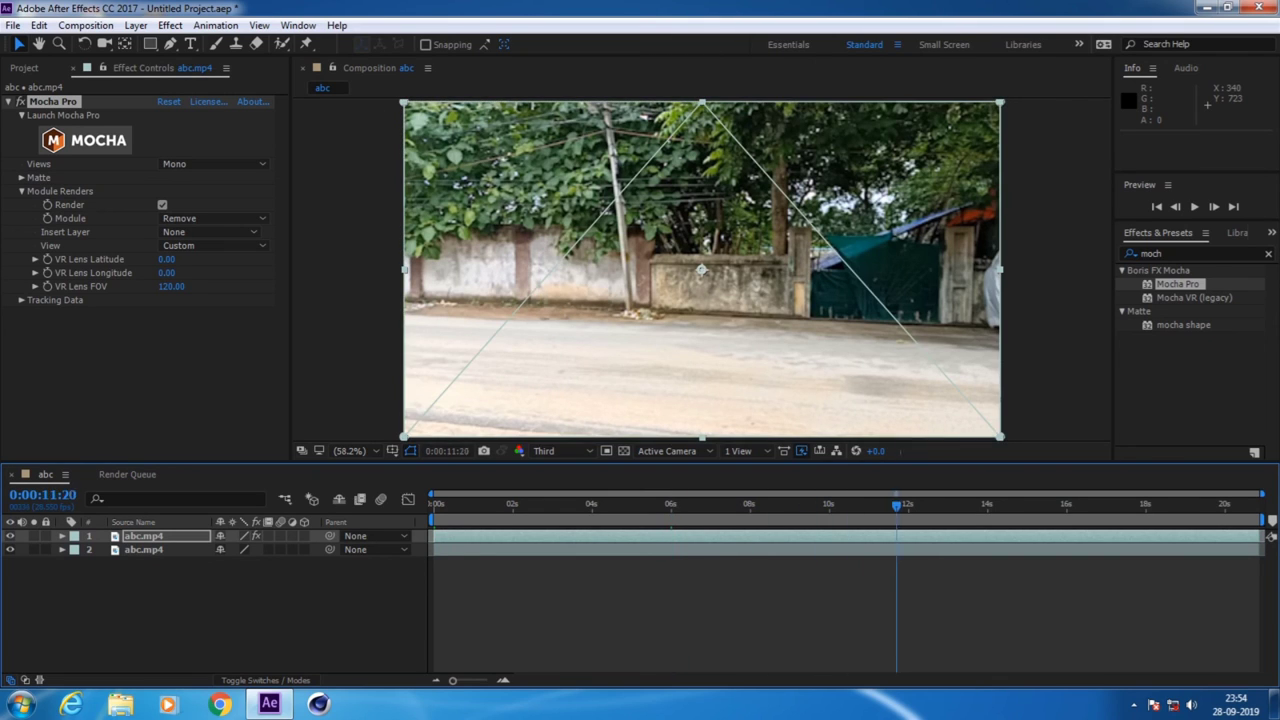